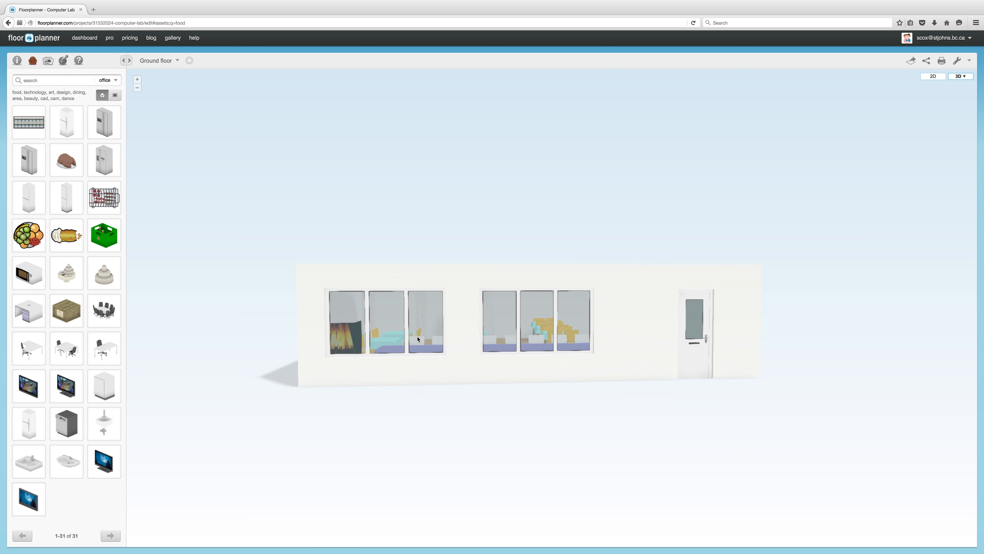
Examine the 3D restaurant model from outside and above, looking at the dining room tables, counters and seating.
{"action": "left_click_drag", "start_coordinate": [712, 302], "coordinate": [478, 315]}
{"action": "left_click_drag", "start_coordinate": [413, 323], "coordinate": [679, 349]}
{"action": "scroll", "coordinate": [642, 315], "scroll_direction": "up", "scroll_amount": 10}
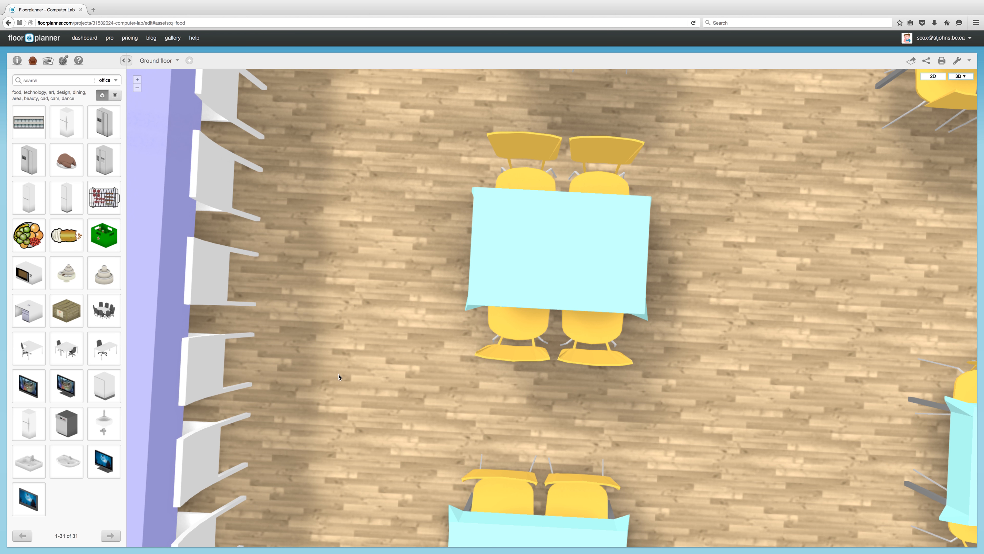
{"action": "scroll", "coordinate": [438, 383], "scroll_direction": "down", "scroll_amount": 10}
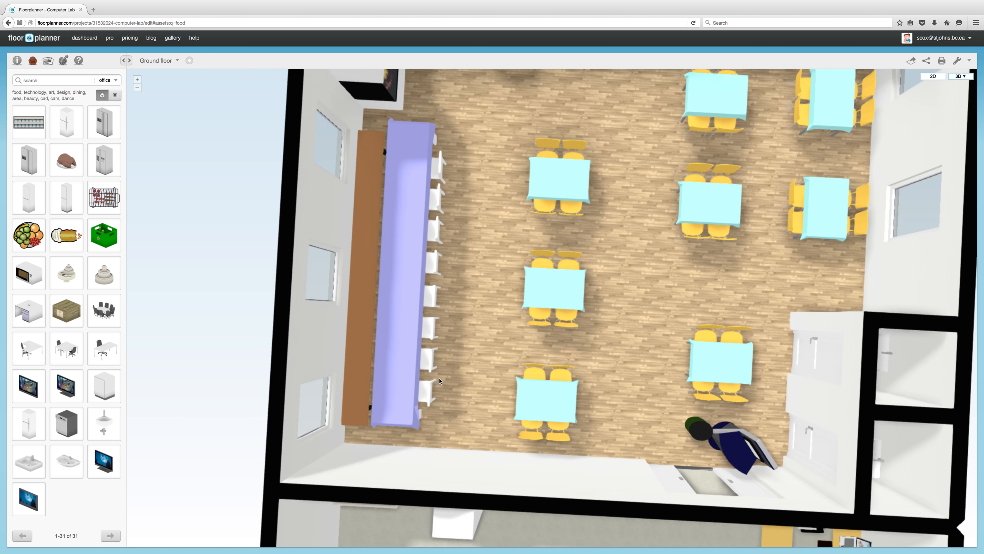
{"action": "left_click_drag", "start_coordinate": [761, 359], "coordinate": [556, 539]}
{"action": "scroll", "coordinate": [555, 540], "scroll_direction": "up", "scroll_amount": 3}
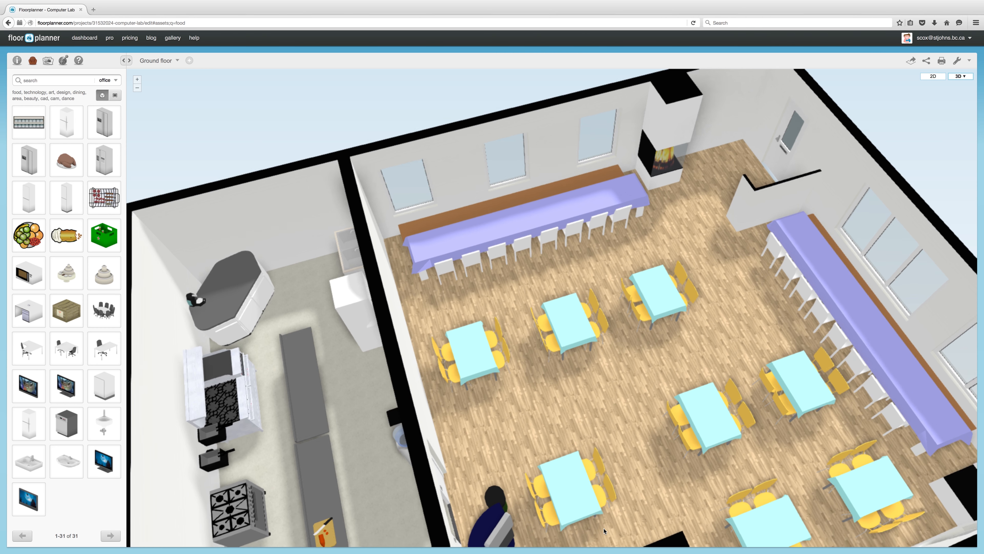
{"action": "left_click_drag", "start_coordinate": [591, 297], "coordinate": [600, 215]}
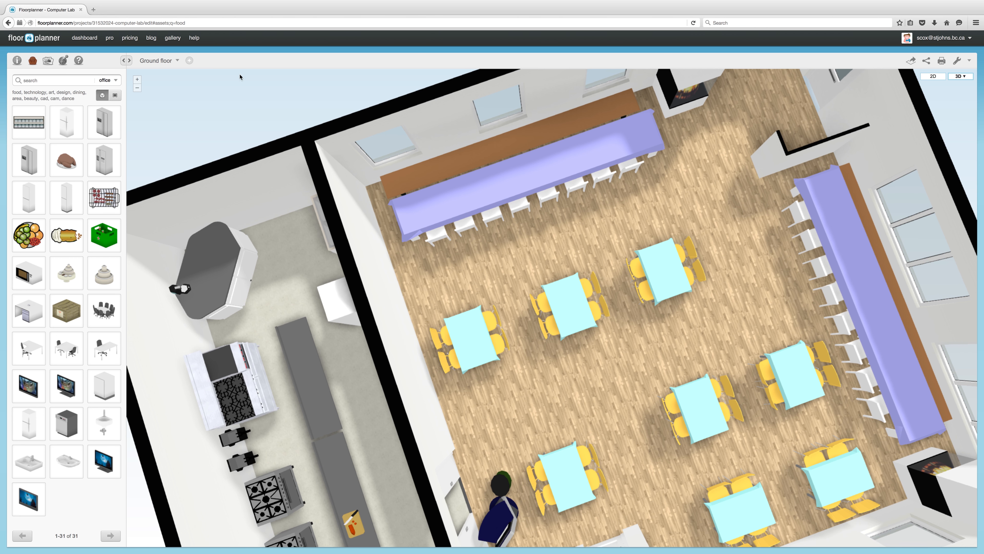
{"action": "left_click", "coordinate": [137, 80]}
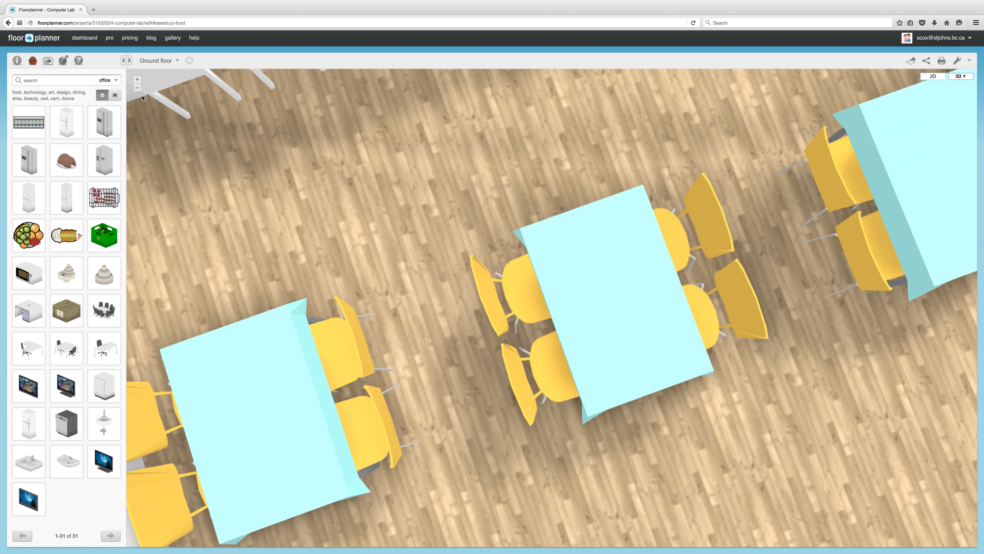
{"action": "left_click", "coordinate": [137, 89]}
{"action": "left_click_drag", "start_coordinate": [576, 383], "coordinate": [719, 165]}
{"action": "left_click_drag", "start_coordinate": [516, 220], "coordinate": [635, 467]}
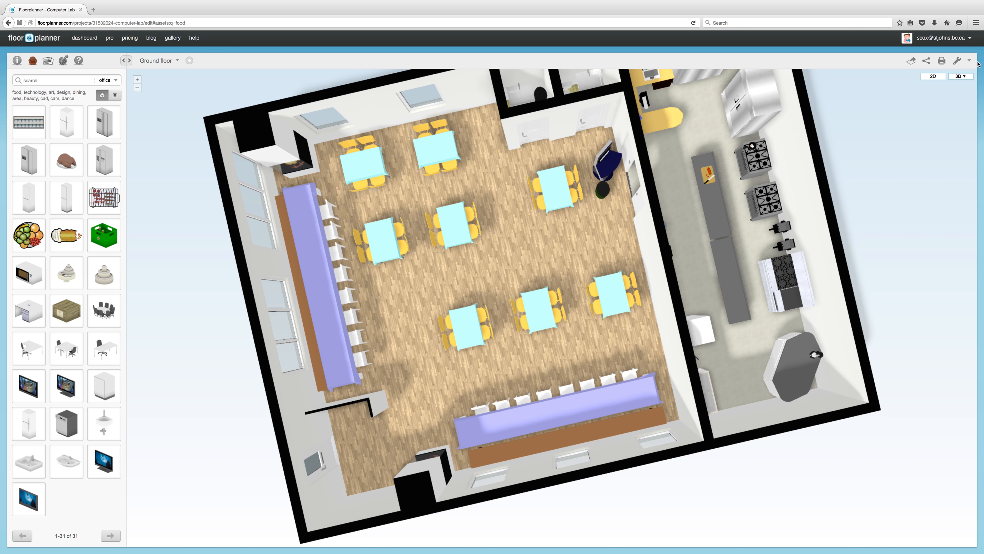
Examine the kitchen, office desk, washrooms and dining area of the 3D model from several angles.
{"action": "left_click_drag", "start_coordinate": [601, 206], "coordinate": [596, 274]}
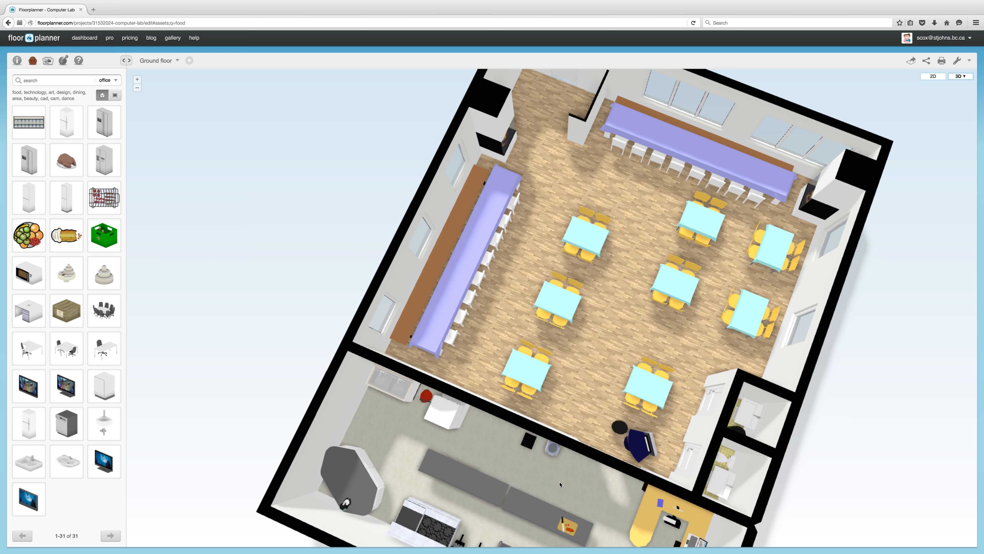
{"action": "left_click_drag", "start_coordinate": [603, 464], "coordinate": [516, 431]}
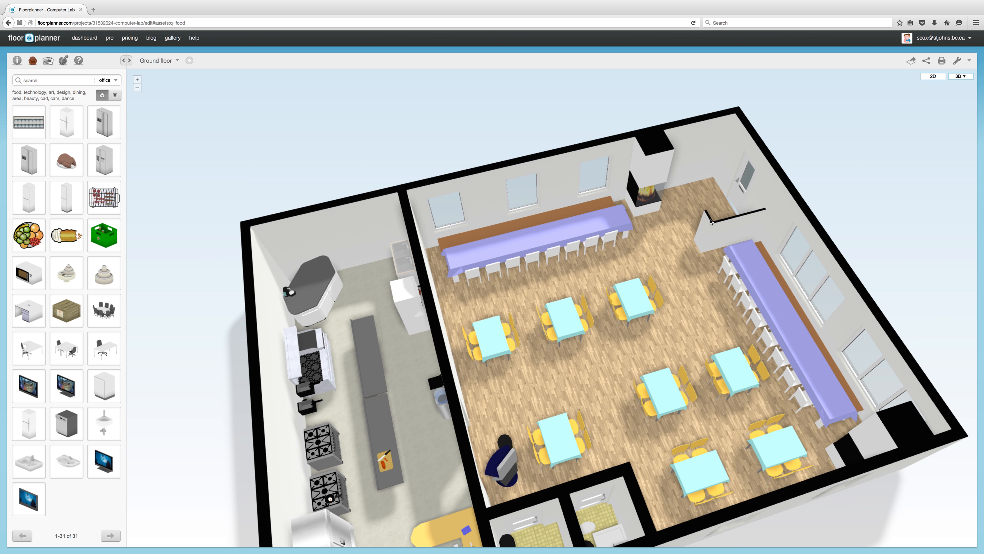
{"action": "left_click_drag", "start_coordinate": [788, 223], "coordinate": [764, 158]}
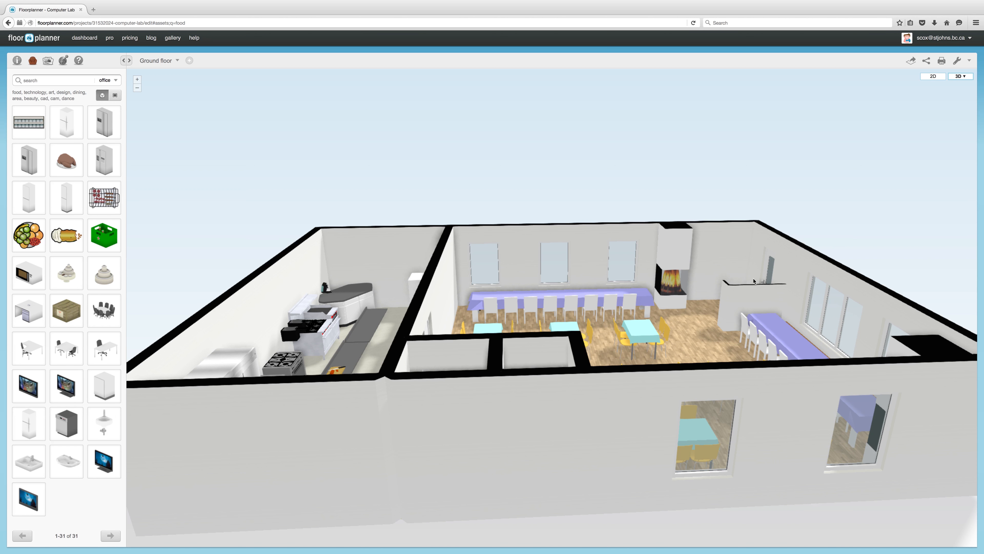
{"action": "left_click_drag", "start_coordinate": [760, 364], "coordinate": [940, 371]}
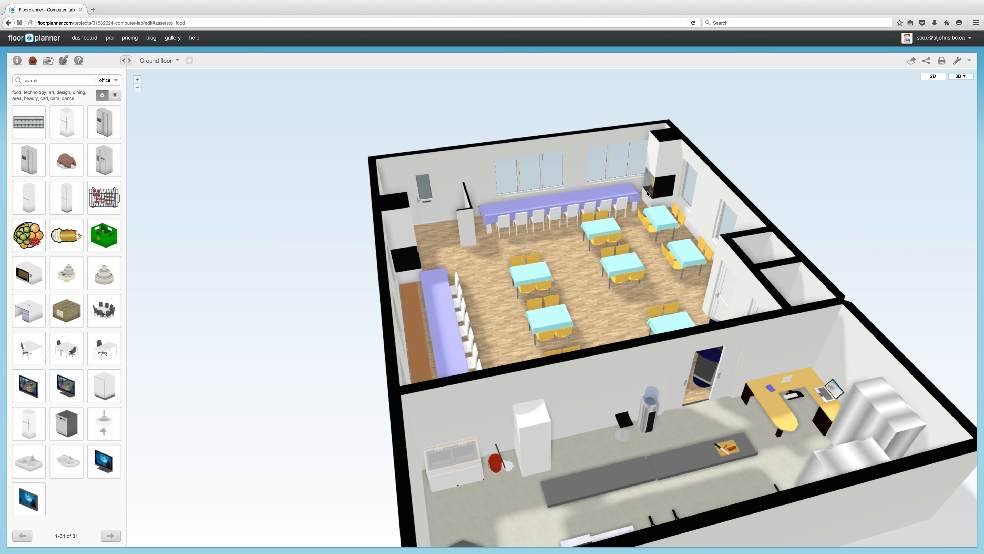
{"action": "left_click_drag", "start_coordinate": [741, 247], "coordinate": [682, 203]}
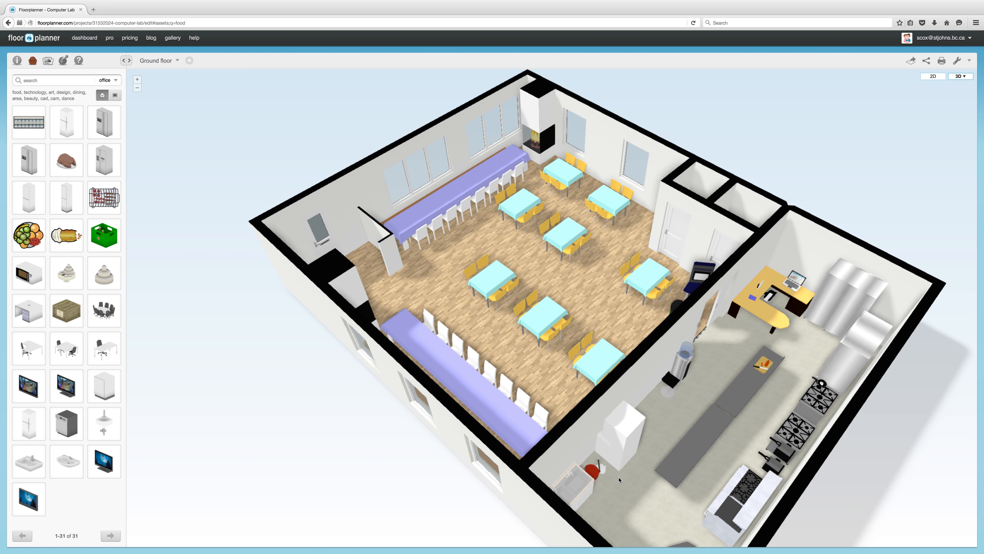
{"action": "left_click_drag", "start_coordinate": [705, 268], "coordinate": [620, 334]}
{"action": "left_click_drag", "start_coordinate": [736, 384], "coordinate": [314, 326]}
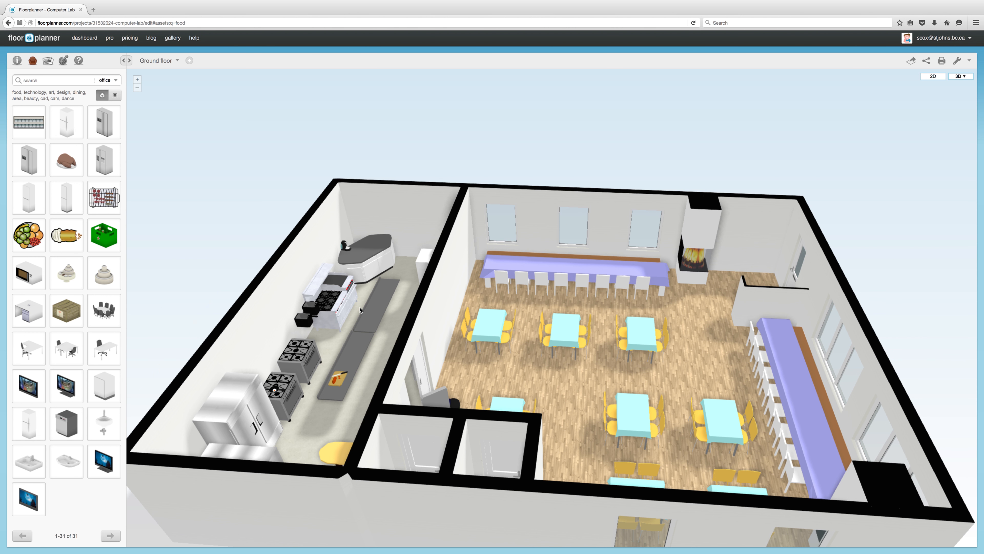
{"action": "left_click_drag", "start_coordinate": [362, 334], "coordinate": [111, 352]}
{"action": "left_click_drag", "start_coordinate": [384, 322], "coordinate": [327, 278]}
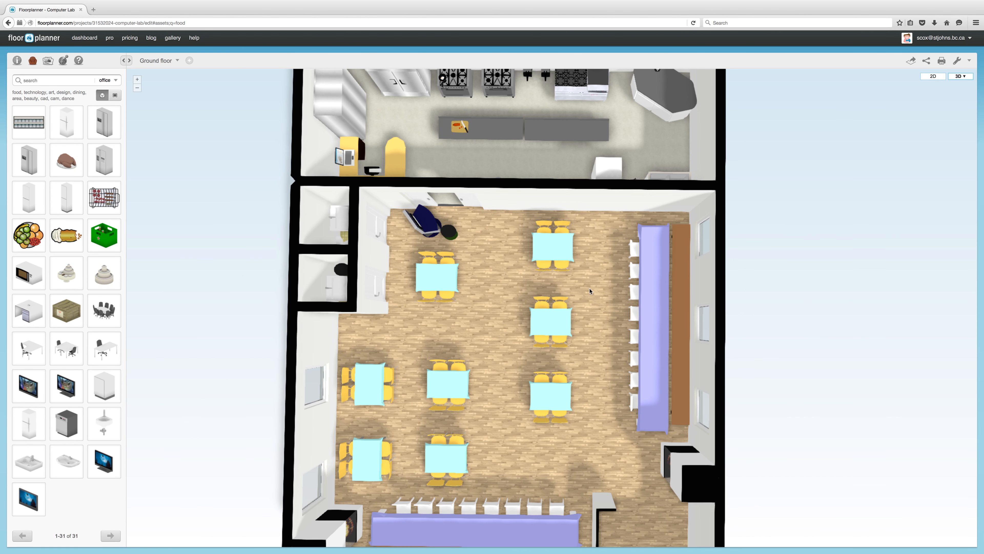
Switch the floor plan to the 2D view and search the object library for "table".
{"action": "left_click", "coordinate": [934, 76]}
{"action": "left_click", "coordinate": [935, 76]}
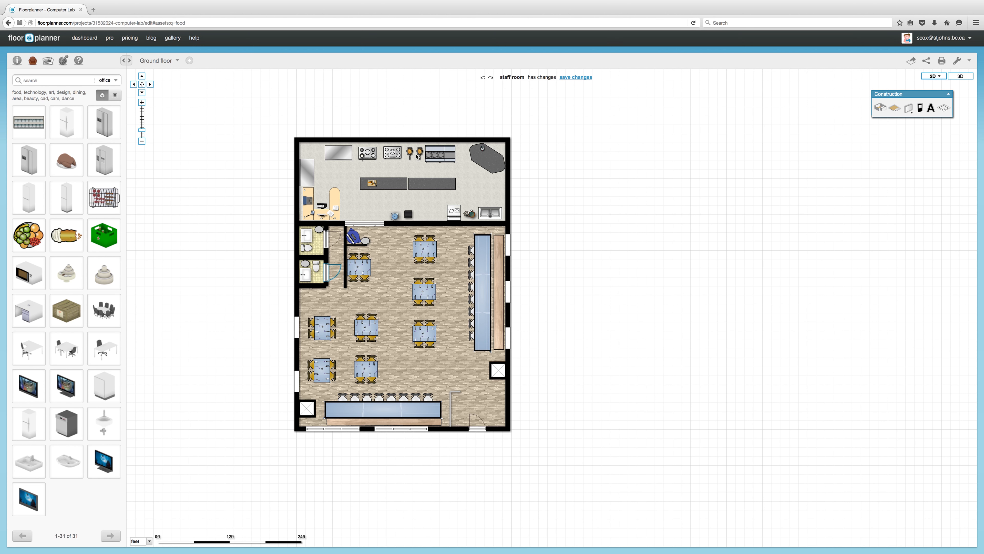
{"action": "left_click", "coordinate": [59, 80]}
{"action": "left_click", "coordinate": [453, 212]}
{"action": "left_click_drag", "start_coordinate": [456, 201], "coordinate": [439, 240]}
{"action": "left_click", "coordinate": [41, 81]}
{"action": "type", "text": "table"}
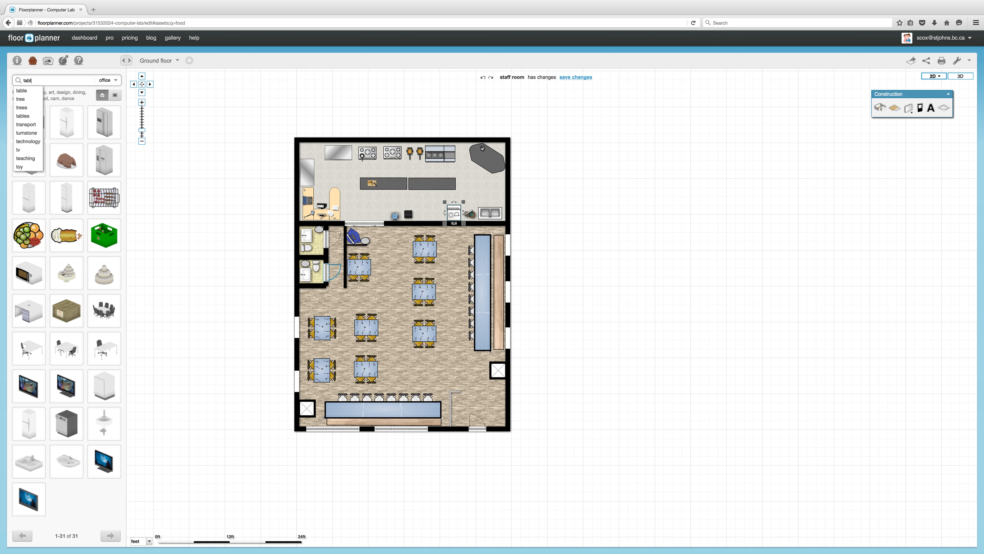
{"action": "key", "text": "Return"}
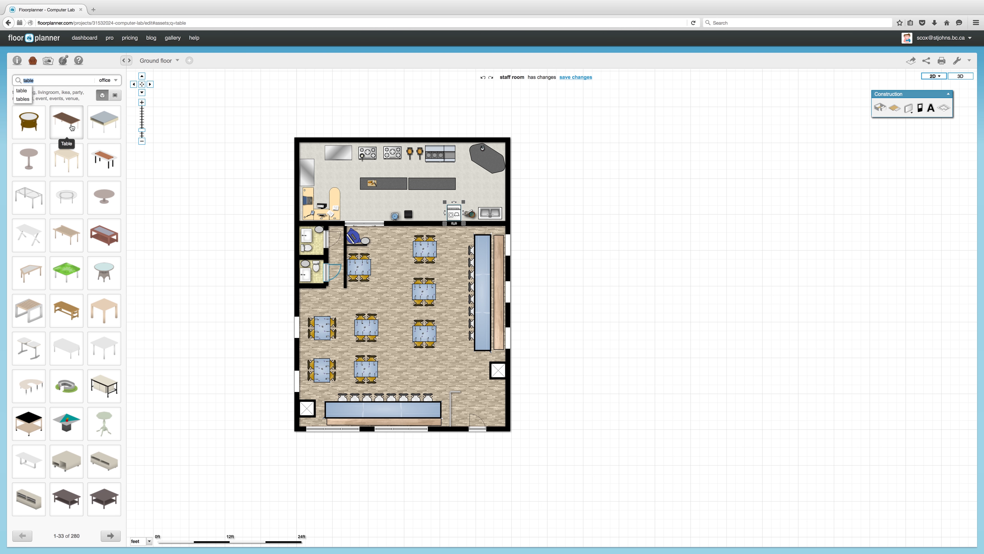
Place the brown rectangular Table along the kitchen's upper wall and shrink it to fit between the stove and the long range.
{"action": "left_click_drag", "start_coordinate": [72, 127], "coordinate": [417, 152]}
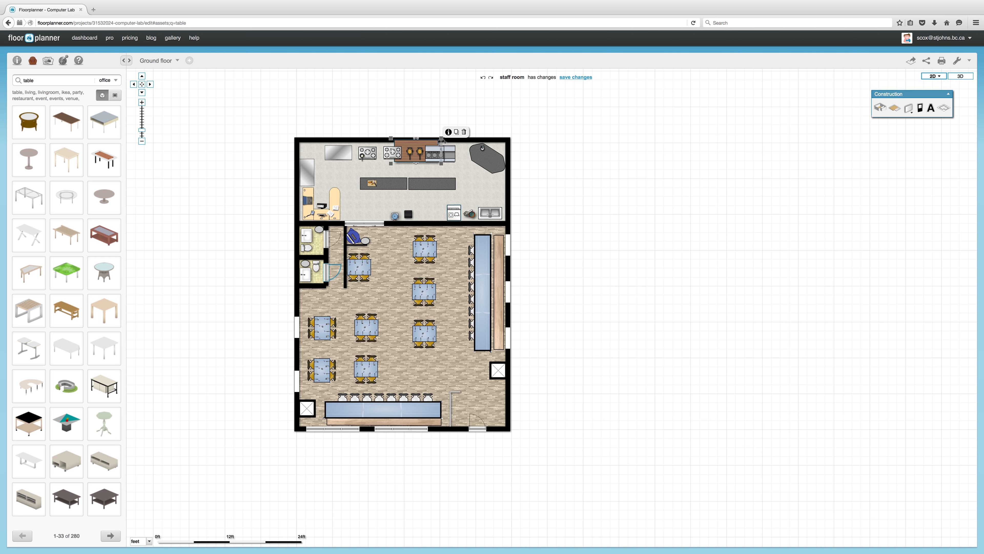
{"action": "left_click_drag", "start_coordinate": [441, 139], "coordinate": [409, 163]}
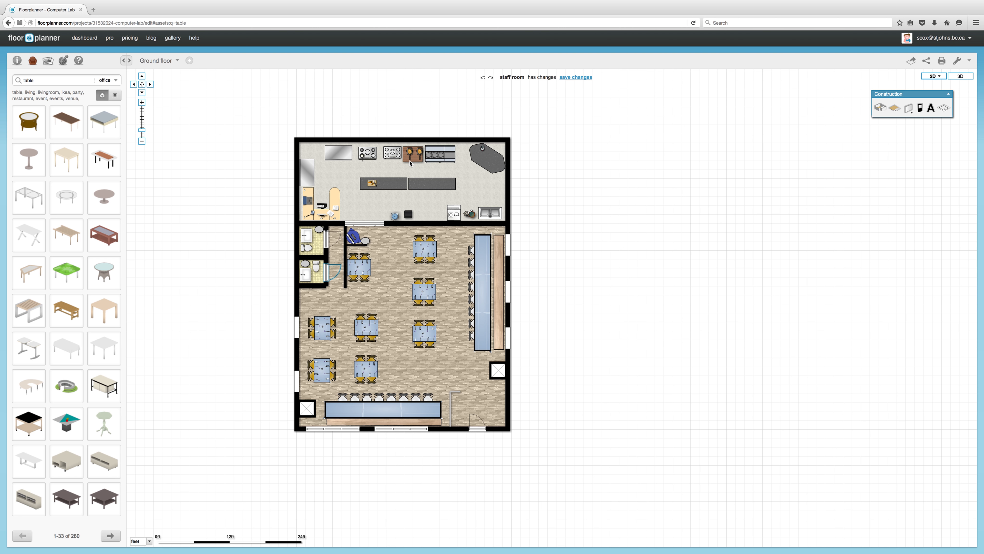
{"action": "left_click", "coordinate": [411, 163]}
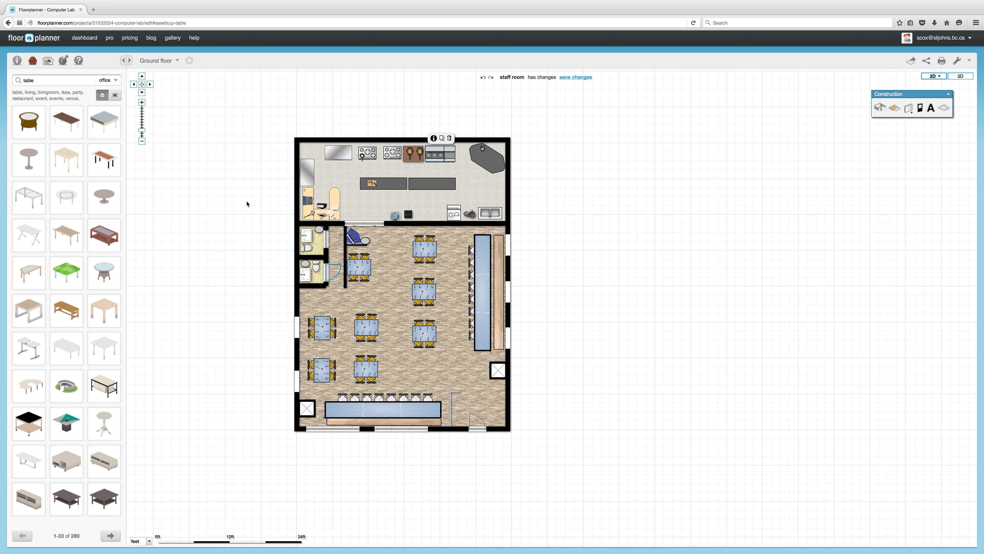
Load floorplanner.com in a new browser tab and open its free signup page.
{"action": "left_click", "coordinate": [94, 9]}
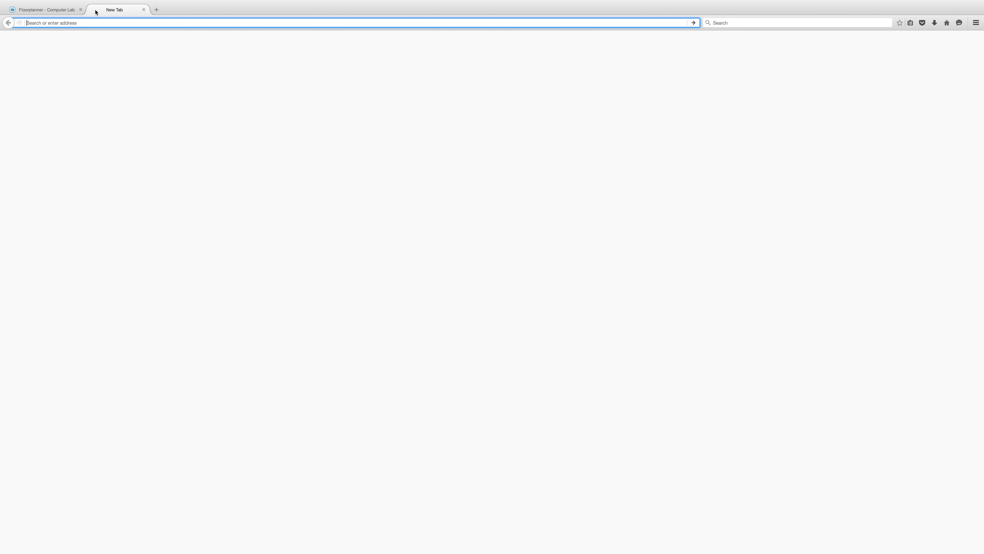
{"action": "type", "text": "floorplanner.com/"}
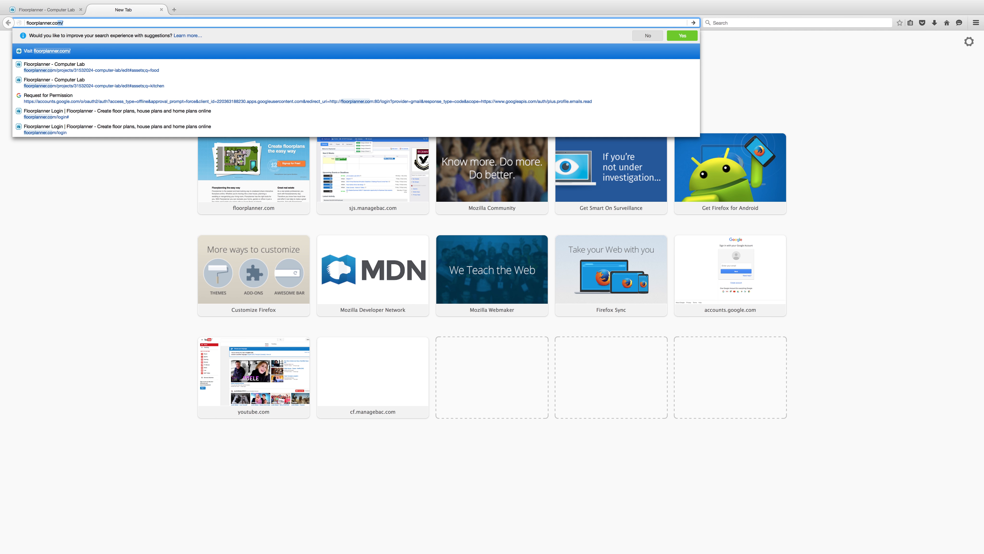
{"action": "key", "text": "Return"}
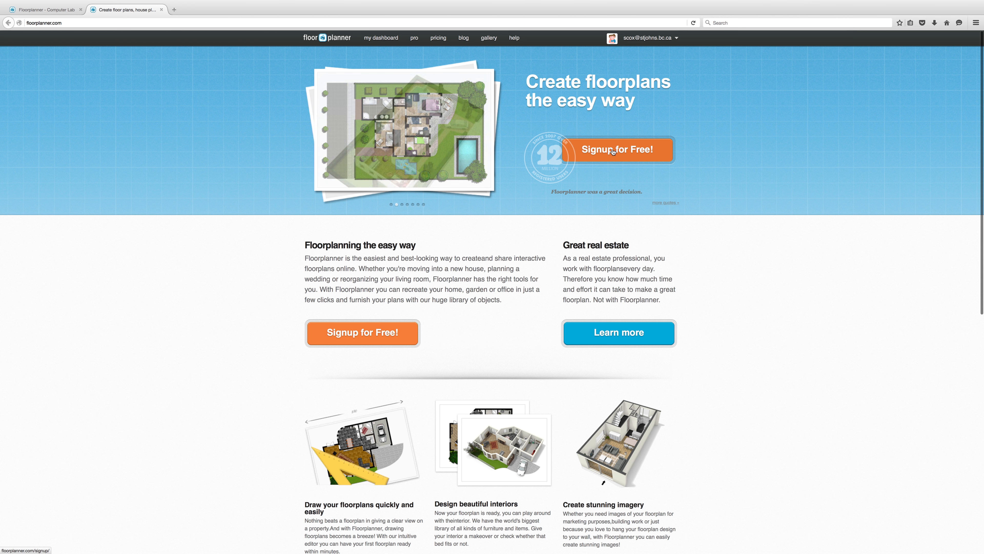
{"action": "left_click", "coordinate": [595, 152]}
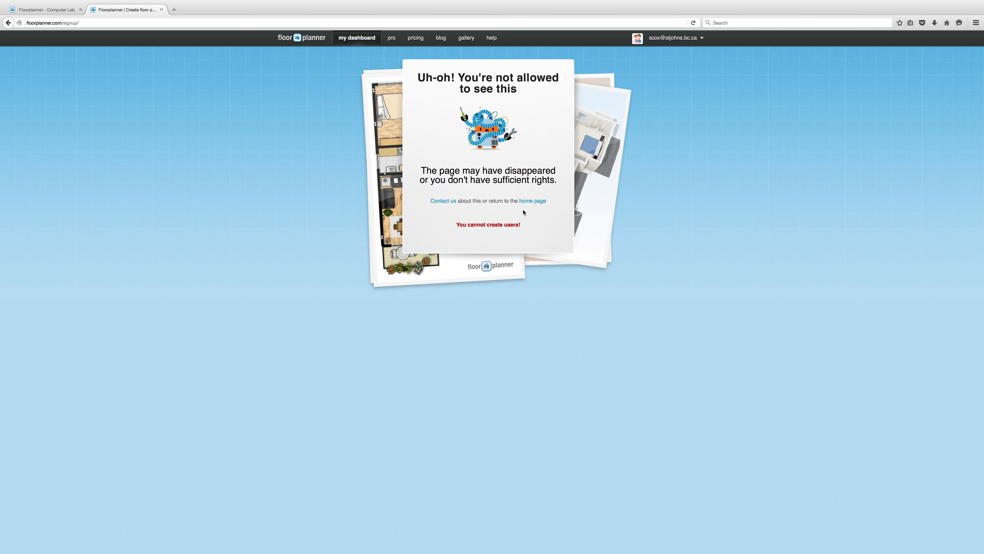
Log out of the current account, log back in using Google and allow Floorplanner the requested access.
{"action": "mouse_move", "coordinate": [674, 37]}
{"action": "left_click", "coordinate": [677, 65]}
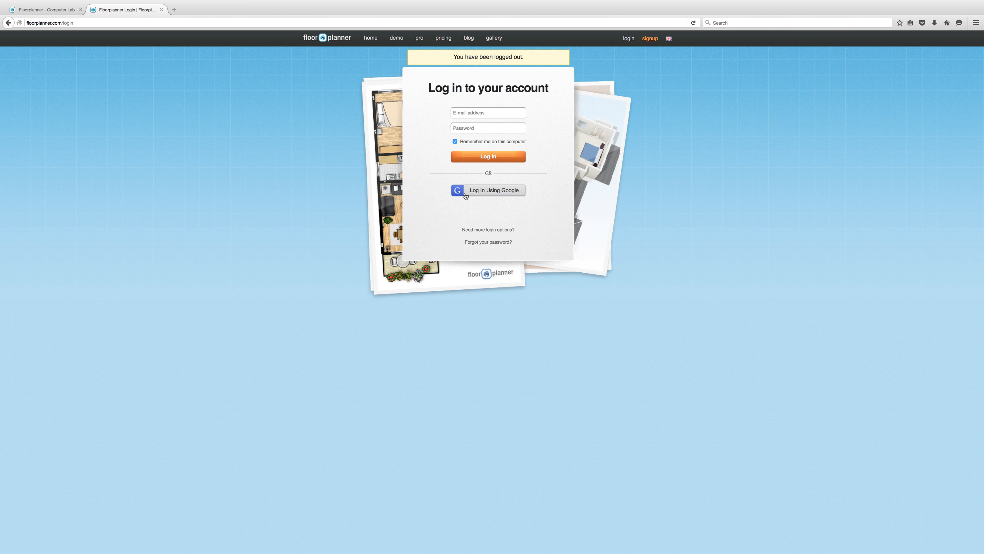
{"action": "left_click", "coordinate": [508, 194]}
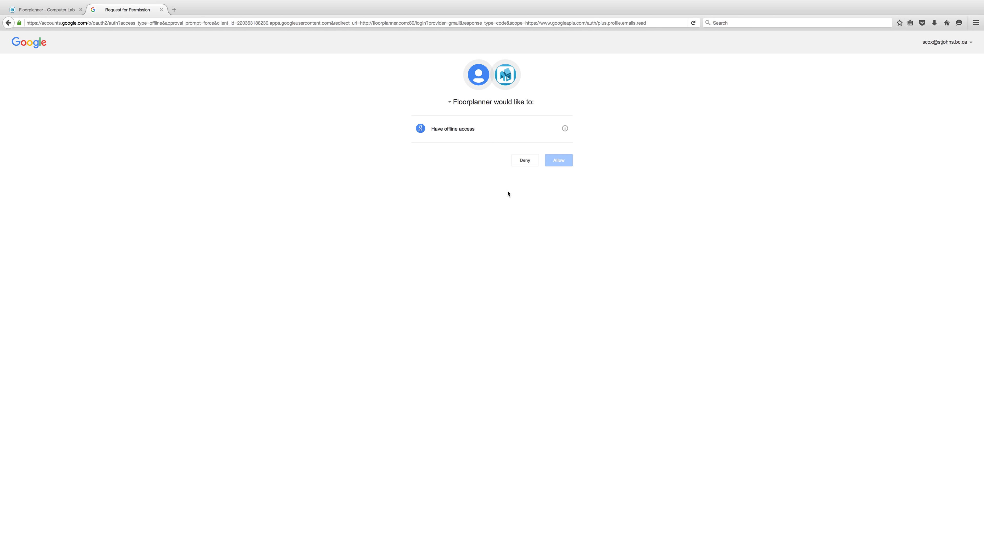
{"action": "left_click", "coordinate": [562, 162]}
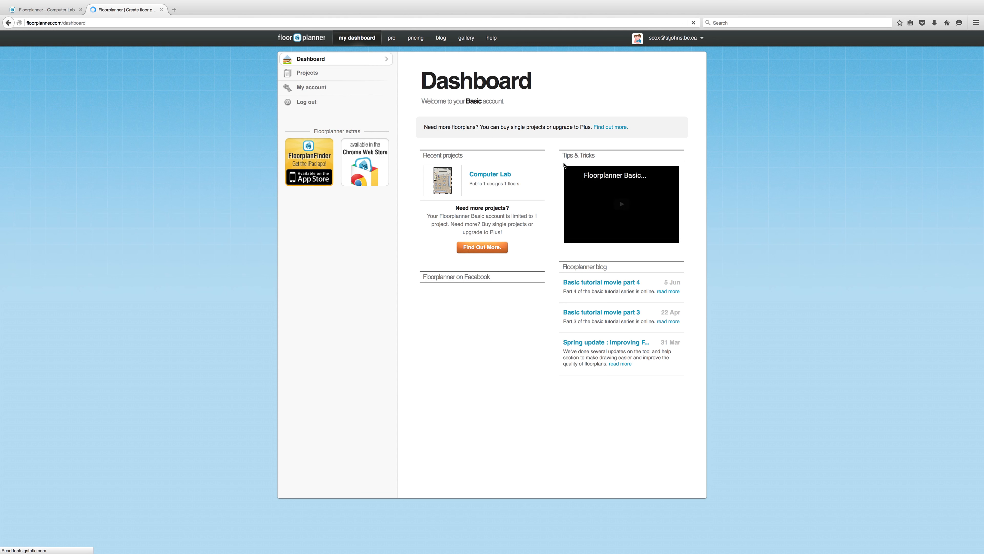
Open the Computer Lab project from the dashboard and show the ground floor's list of designs.
{"action": "left_click", "coordinate": [662, 39]}
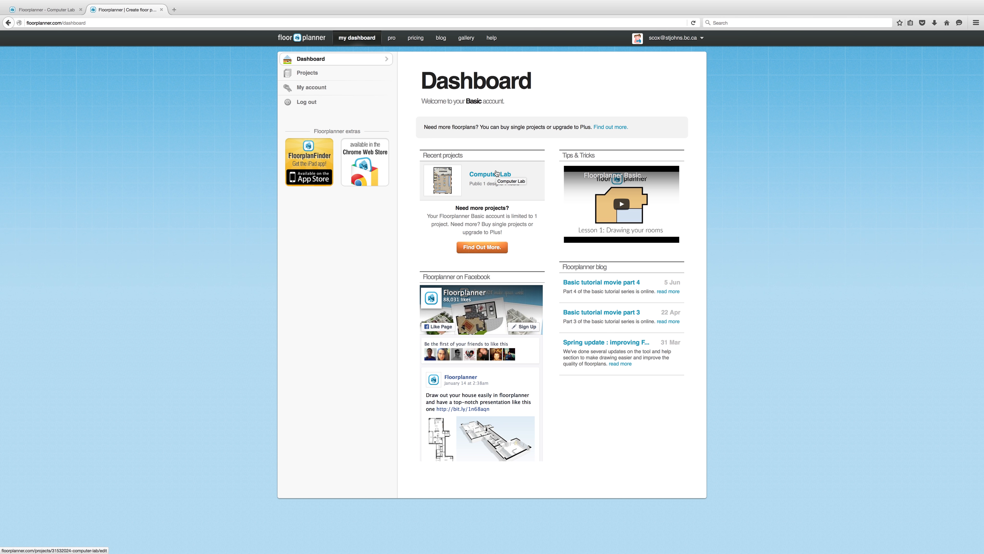
{"action": "left_click", "coordinate": [472, 178]}
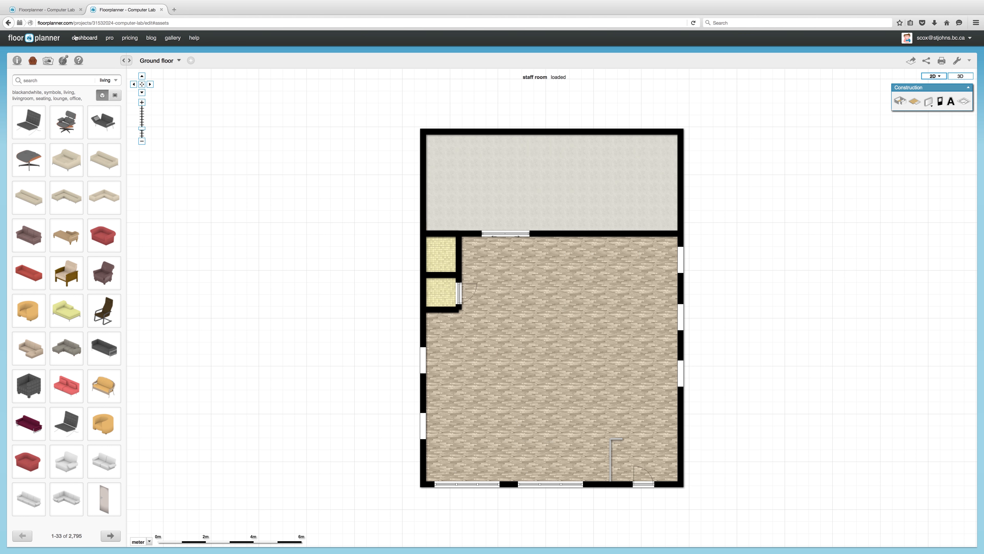
{"action": "left_click", "coordinate": [141, 63]}
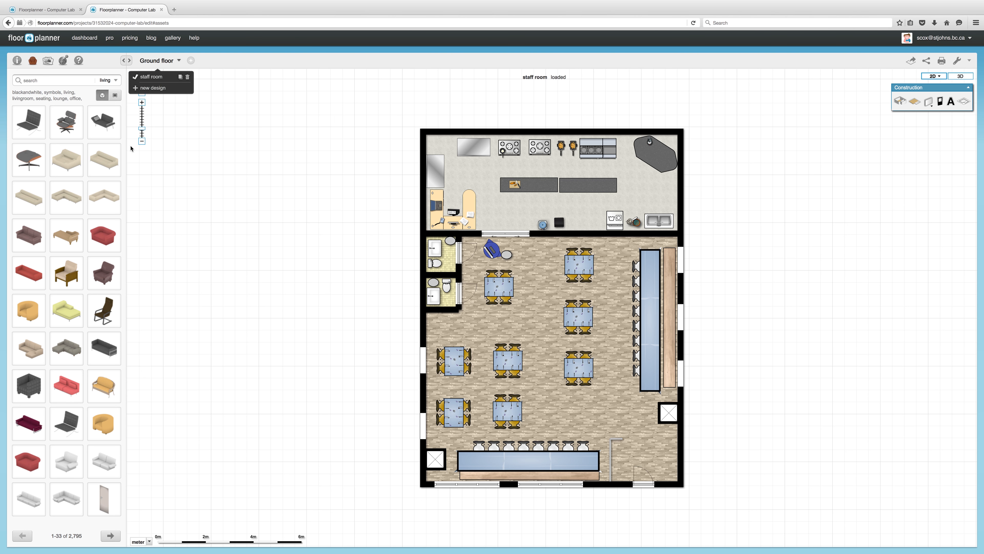
{"action": "left_click", "coordinate": [142, 141]}
{"action": "left_click", "coordinate": [141, 141]}
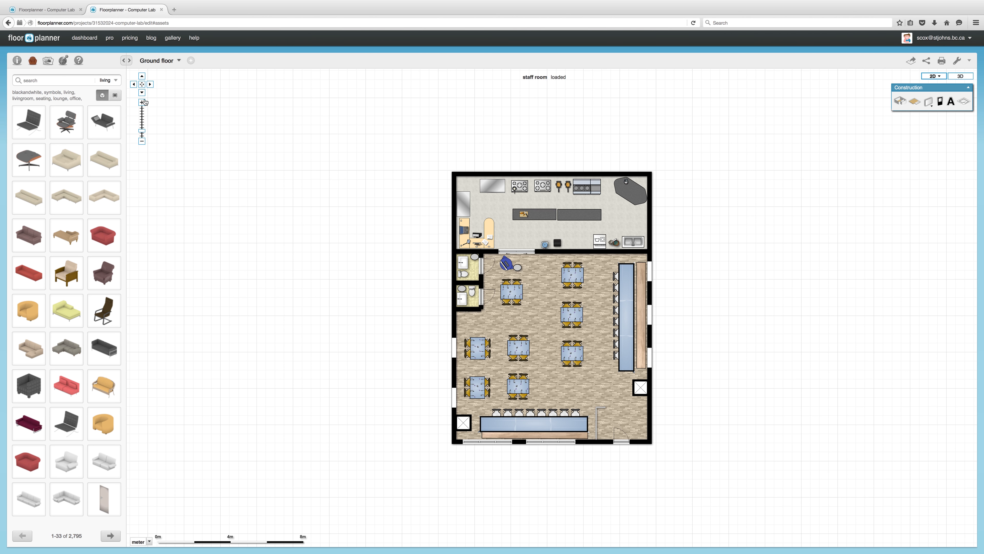
{"action": "left_click", "coordinate": [150, 85]}
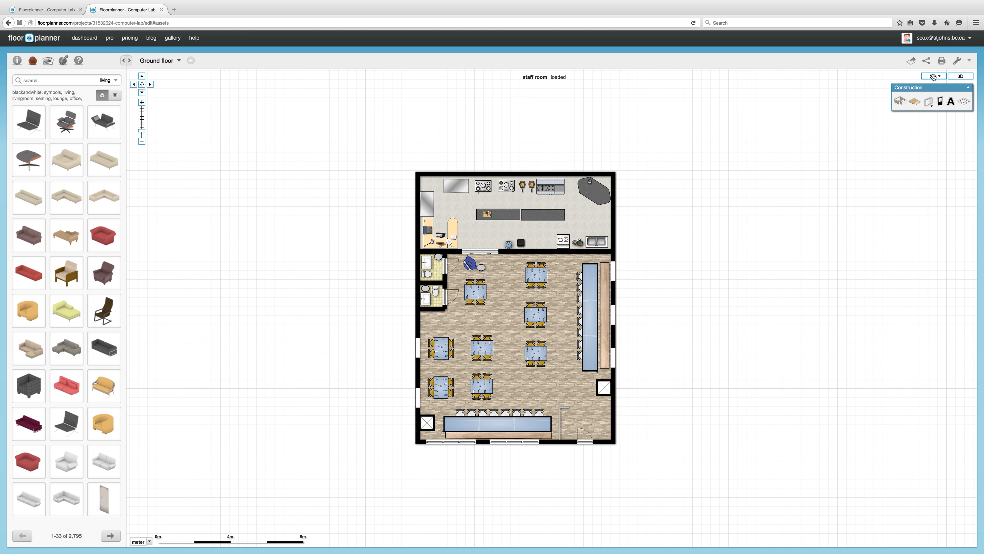
{"action": "left_click", "coordinate": [599, 214]}
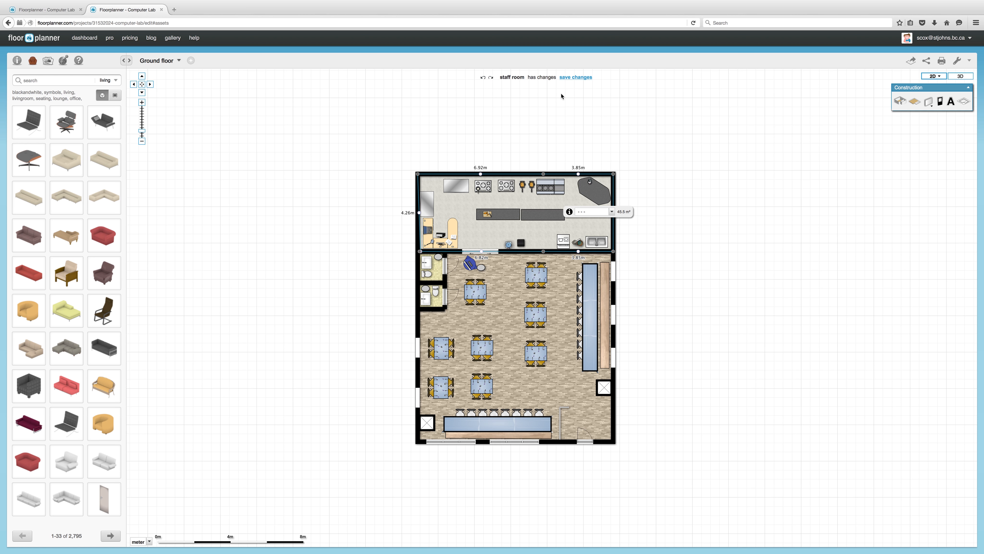
{"action": "left_click", "coordinate": [584, 276]}
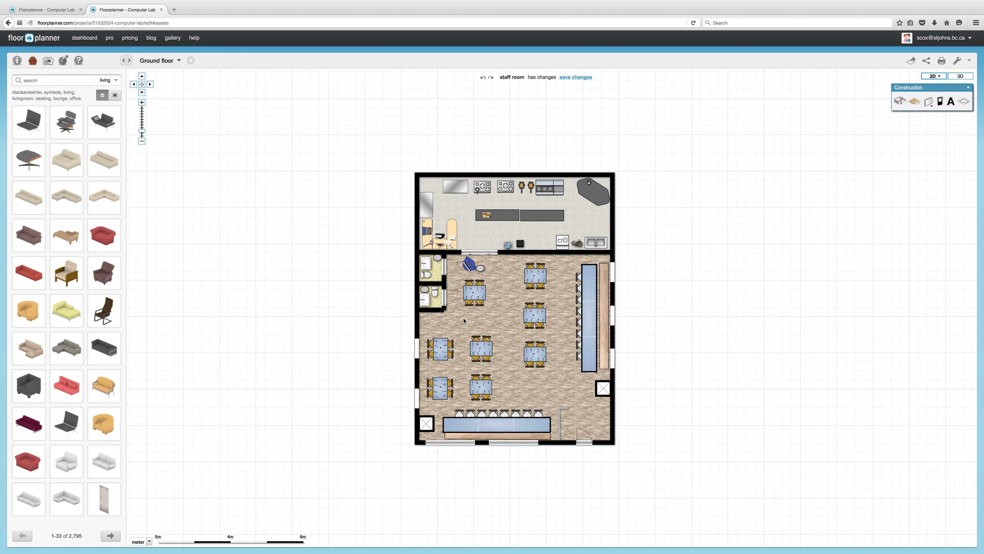
{"action": "left_click", "coordinate": [903, 100]}
{"action": "key", "text": "Escape"}
{"action": "left_click", "coordinate": [900, 101]}
{"action": "left_click_drag", "start_coordinate": [655, 135], "coordinate": [538, 88]}
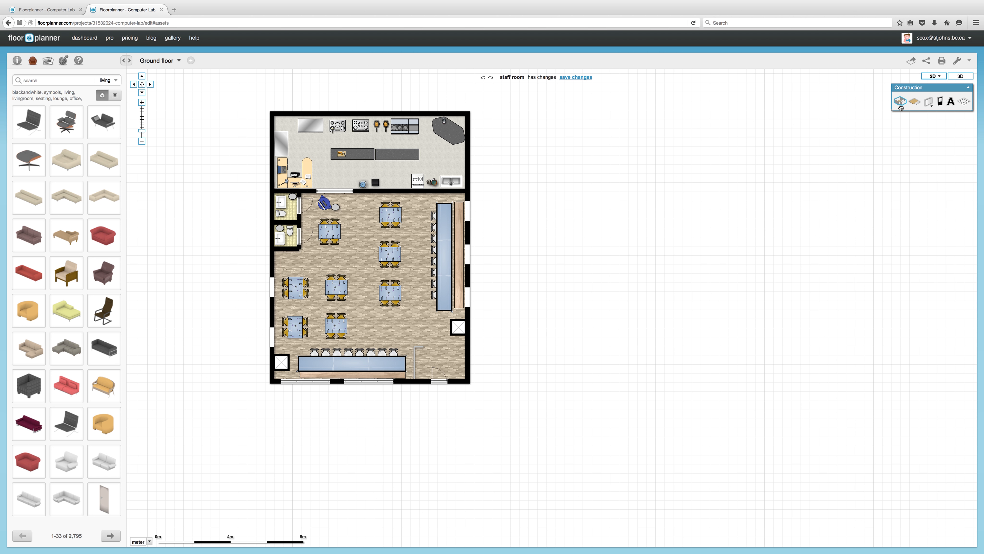
{"action": "left_click", "coordinate": [900, 101]}
{"action": "key", "text": "Escape"}
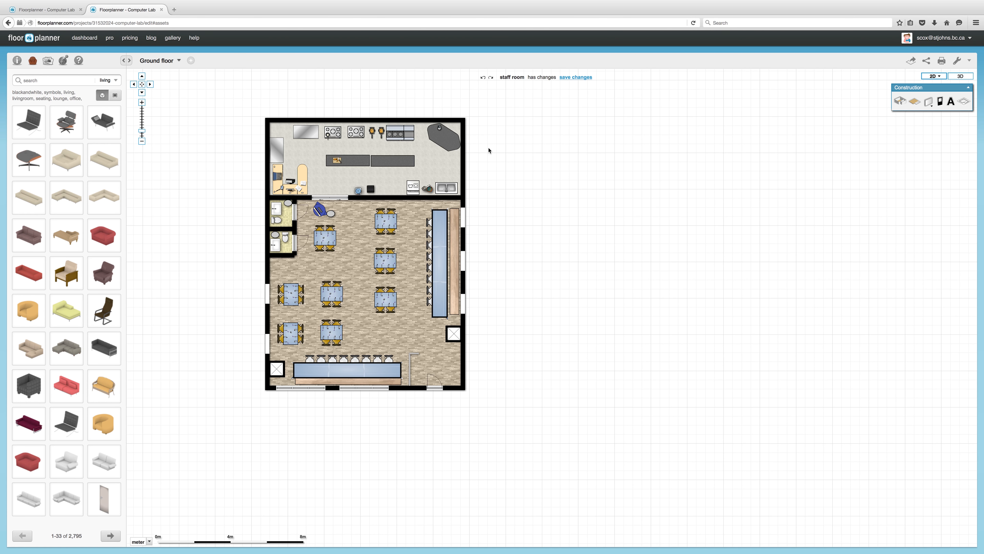
Draw a rectangular room about 12 m wide against the restaurant's right wall, matching the restaurant's full height on the plan.
{"action": "left_click", "coordinate": [900, 101]}
{"action": "left_click", "coordinate": [462, 387]}
{"action": "mouse_move", "coordinate": [463, 387]}
{"action": "left_mouse_down"}
{"action": "mouse_move", "coordinate": [679, 383]}
{"action": "mouse_move", "coordinate": [698, 263]}
{"action": "mouse_move", "coordinate": [694, 130]}
{"action": "mouse_move", "coordinate": [674, 93]}
{"action": "mouse_move", "coordinate": [686, 105]}
{"action": "mouse_move", "coordinate": [682, 123]}
{"action": "left_mouse_up"}
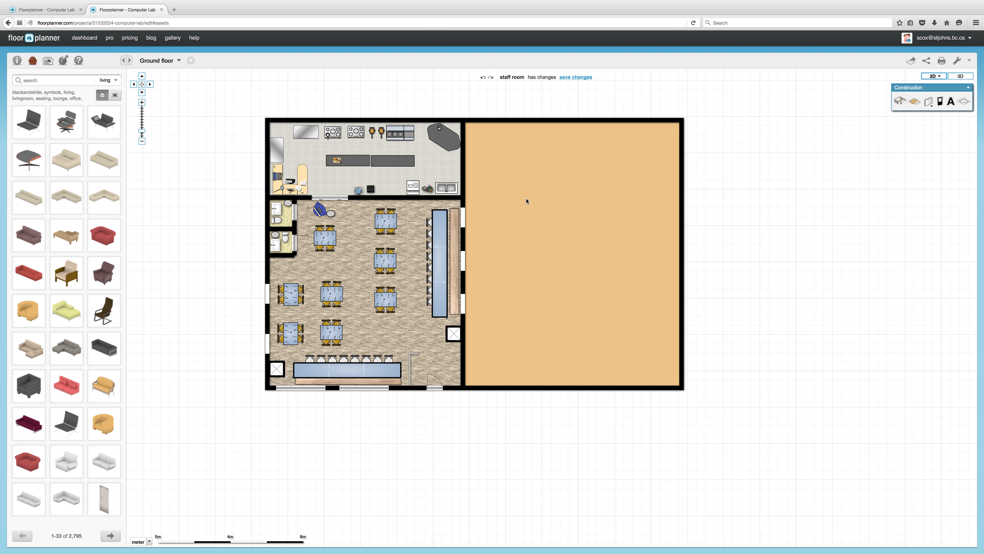
Draw a four-corner floor surface about 12 m by 4.3 m across the new room's upper part, level with the kitchen.
{"action": "left_click", "coordinate": [914, 100]}
{"action": "left_click", "coordinate": [464, 120]}
{"action": "left_click", "coordinate": [461, 197]}
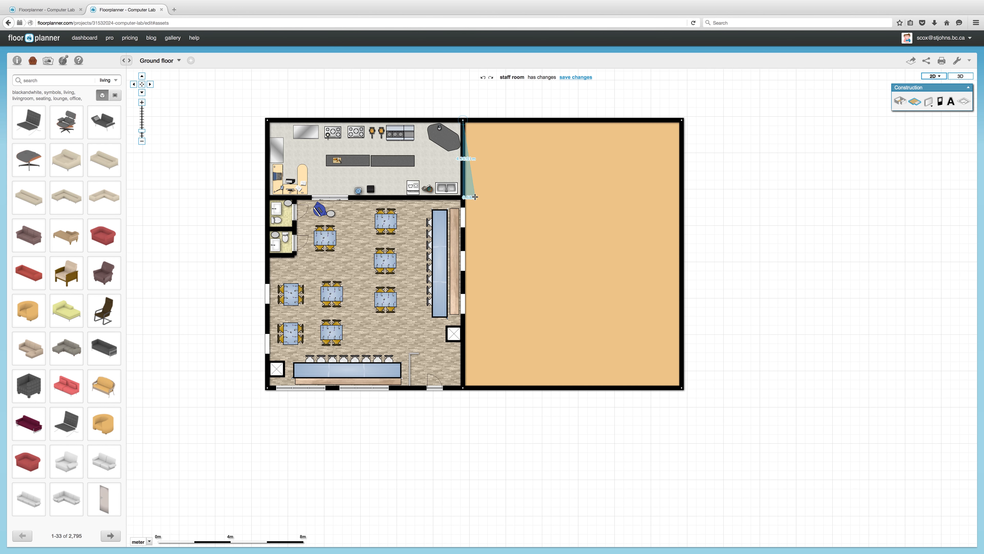
{"action": "left_click", "coordinate": [682, 200]}
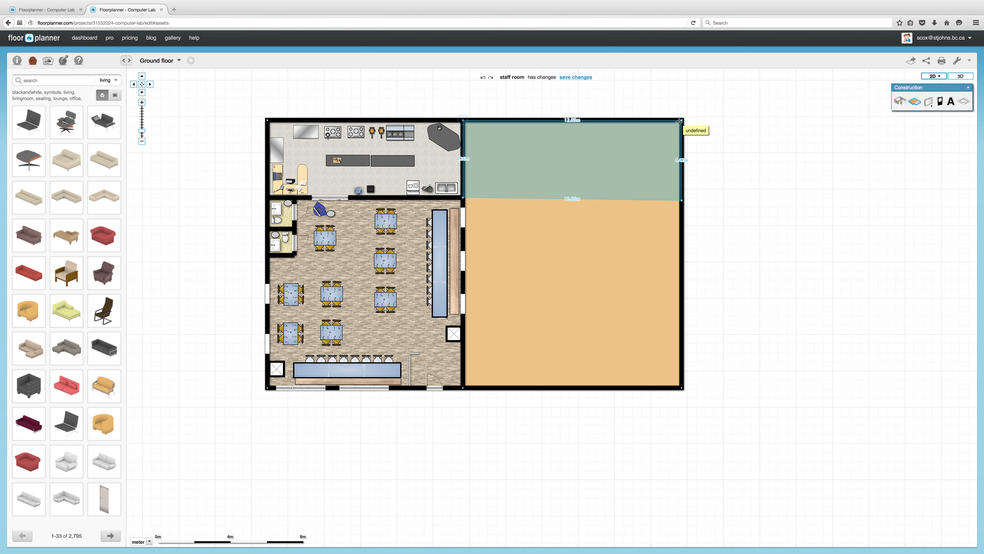
{"action": "left_click", "coordinate": [679, 121]}
{"action": "left_click", "coordinate": [463, 120]}
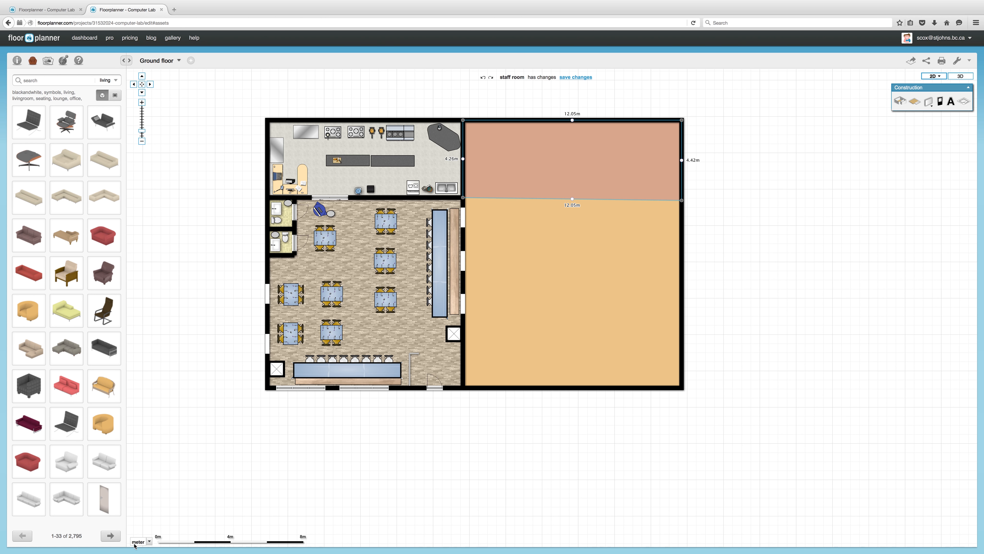
Switch the plan's units to feet and straighten the new surface's lower edge so both sides are 14'0" deep.
{"action": "left_click", "coordinate": [150, 542]}
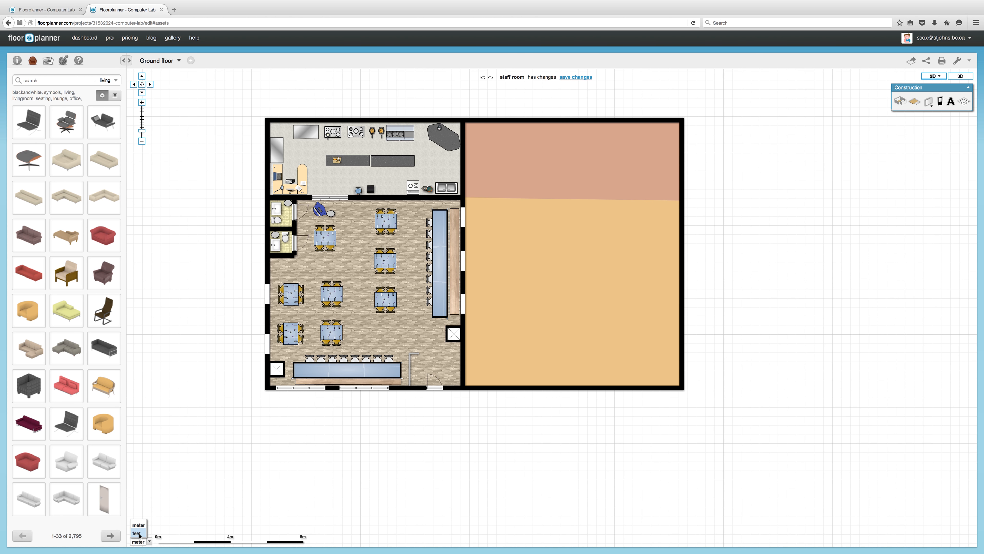
{"action": "left_click", "coordinate": [139, 536]}
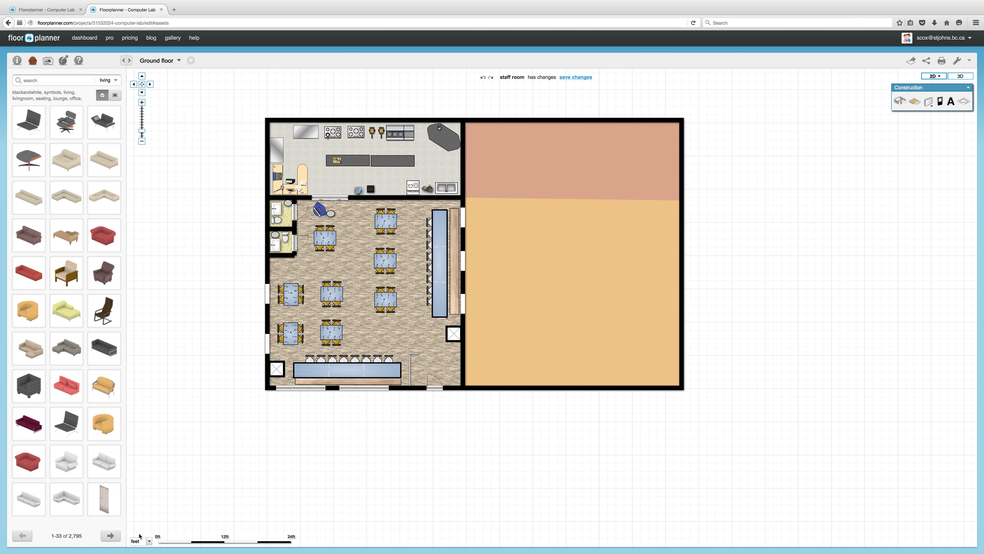
{"action": "left_click", "coordinate": [627, 172]}
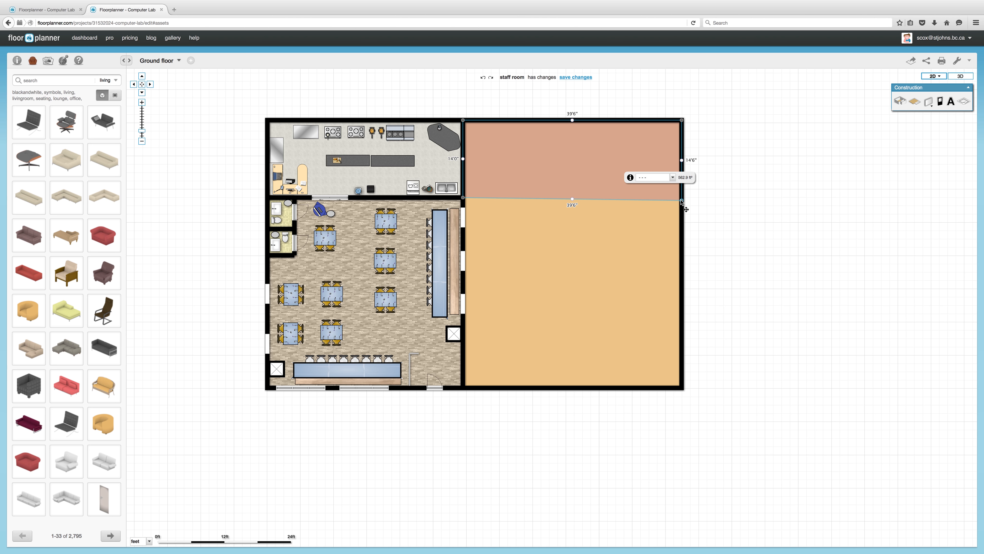
{"action": "left_click_drag", "start_coordinate": [682, 200], "coordinate": [681, 199]}
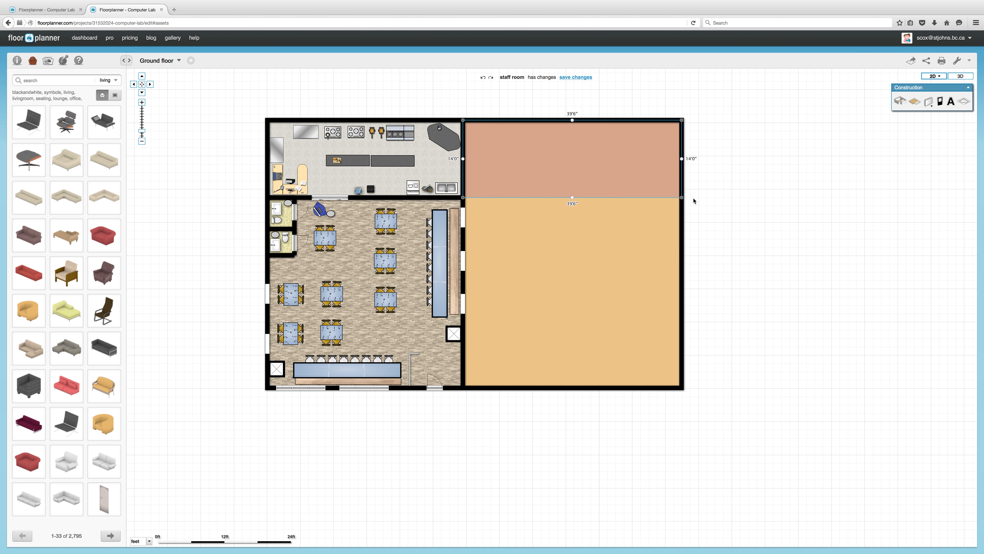
Draw a wall along the new surface's lower edge, spanning from the outer right wall to the restaurant's wall.
{"action": "left_click", "coordinate": [930, 102]}
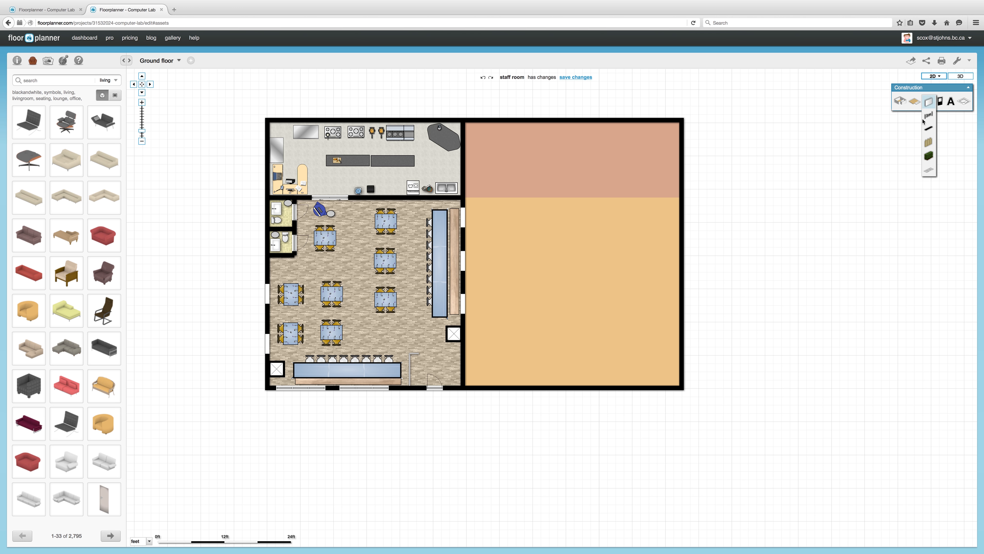
{"action": "left_click", "coordinate": [929, 101]}
{"action": "left_click", "coordinate": [681, 198]}
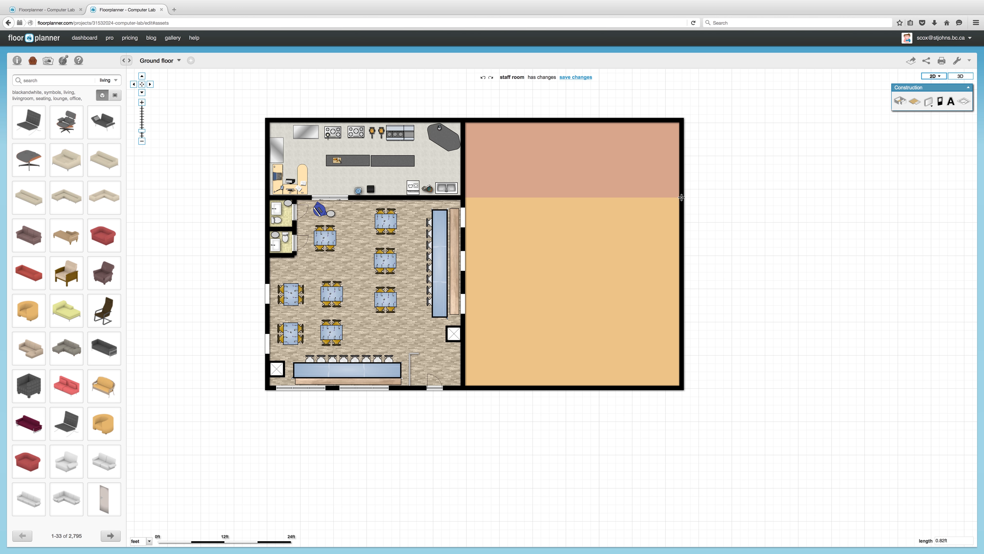
{"action": "left_click", "coordinate": [467, 198]}
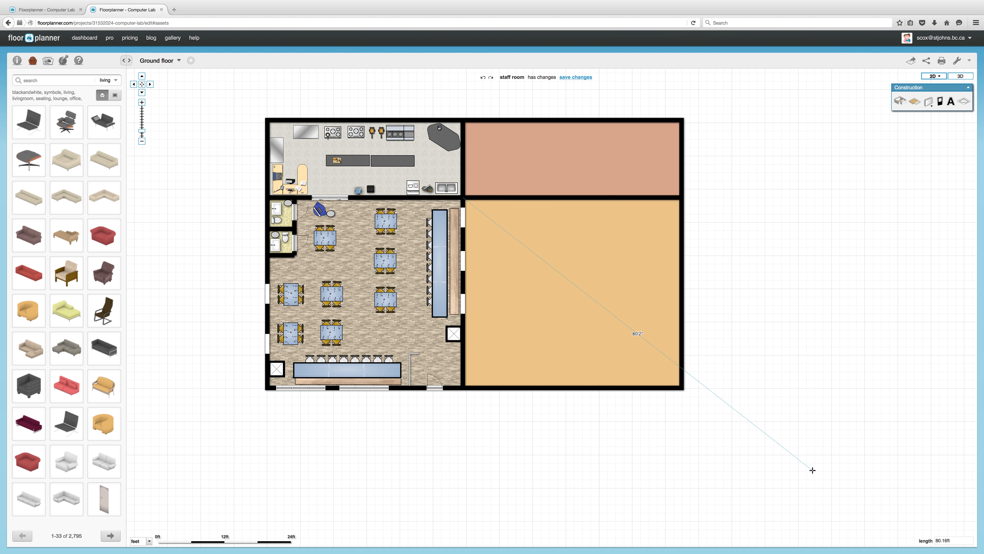
{"action": "key", "text": "Escape"}
{"action": "left_click", "coordinate": [927, 102]}
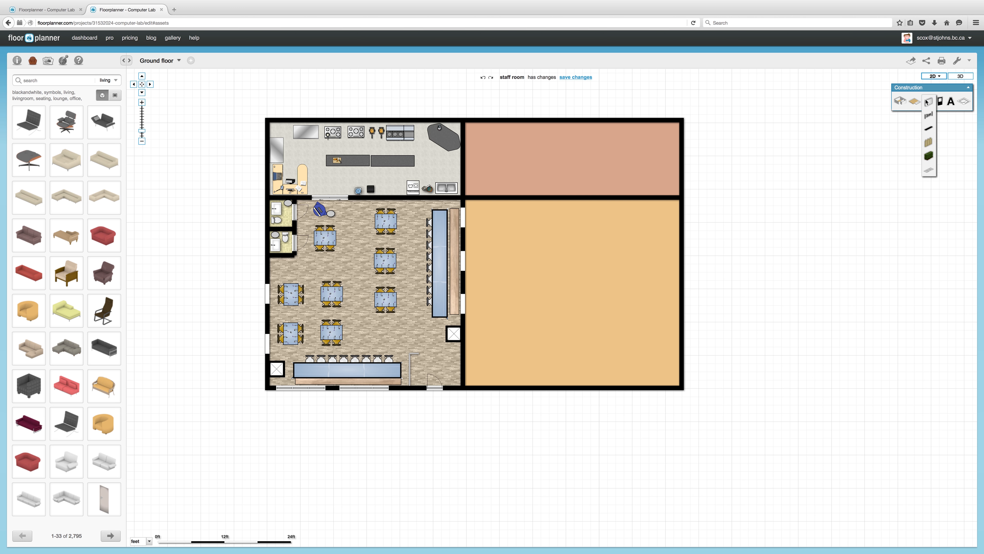
{"action": "left_click", "coordinate": [632, 383]}
{"action": "left_click", "coordinate": [748, 377]}
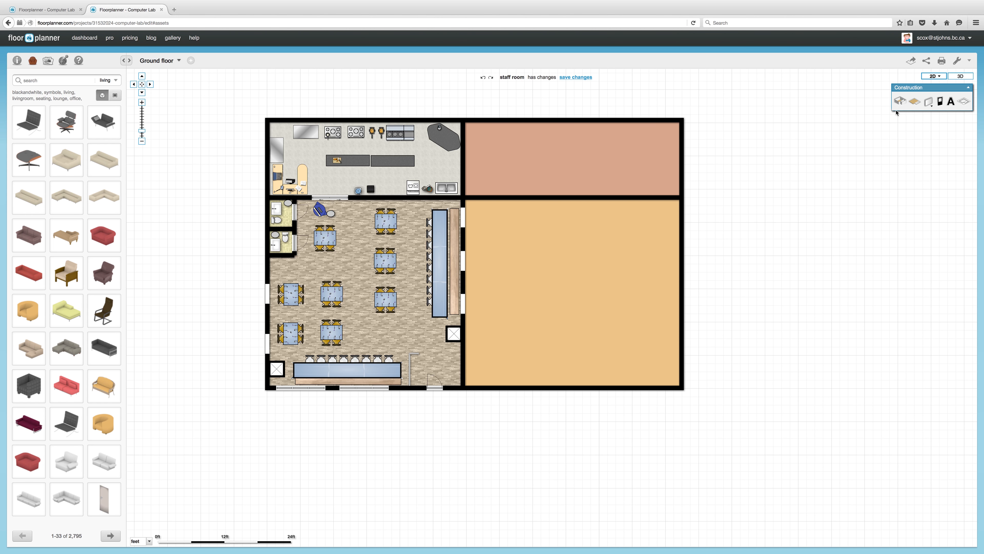
Draw a short L-shaped wall in the lower room, about 7 ft up from the bottom wall and 3 ft to the right.
{"action": "left_click", "coordinate": [925, 102]}
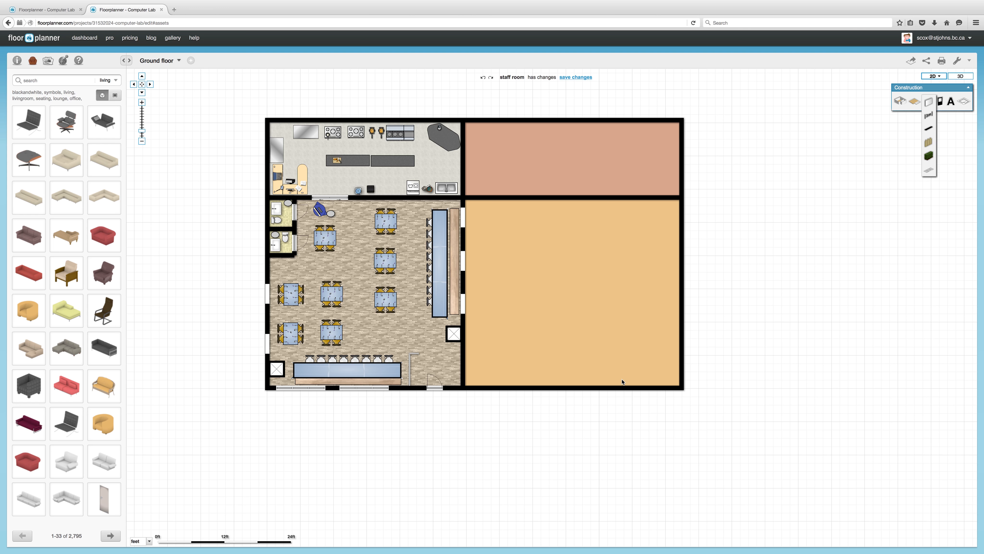
{"action": "left_click", "coordinate": [928, 101]}
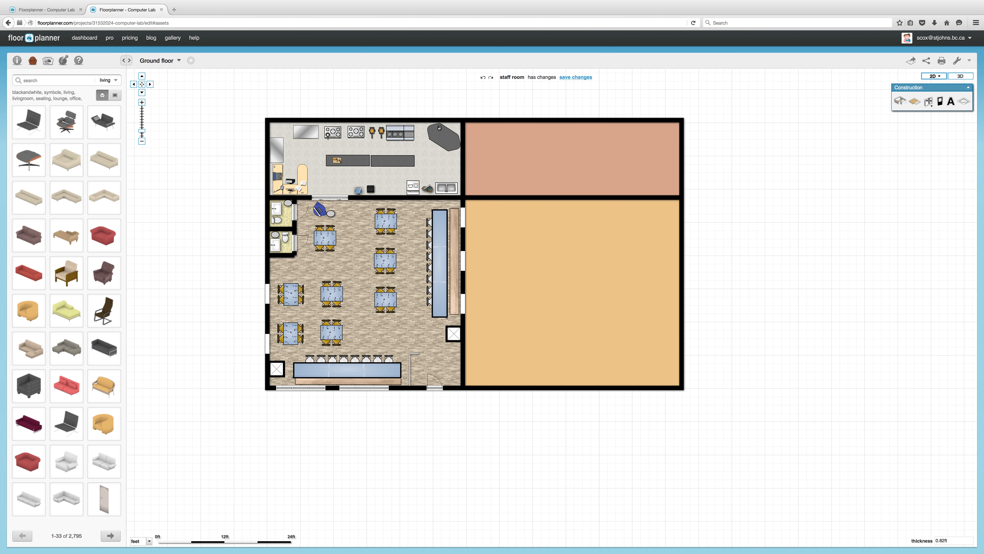
{"action": "left_click", "coordinate": [631, 386]}
{"action": "left_click", "coordinate": [631, 349]}
{"action": "left_click", "coordinate": [648, 349]}
{"action": "key", "text": "Escape"}
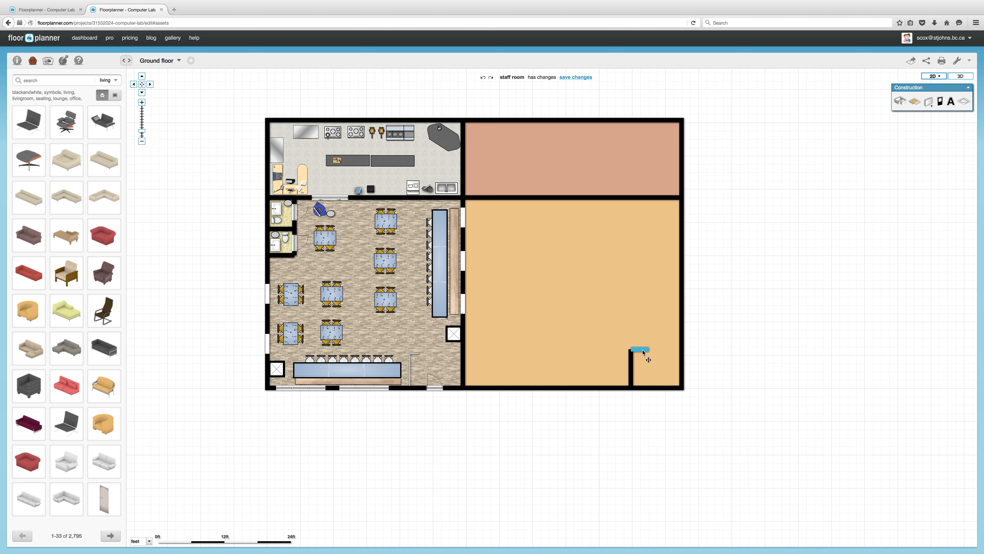
Change both segments of the short L-shaped wall to the low wall type.
{"action": "left_click", "coordinate": [650, 346]}
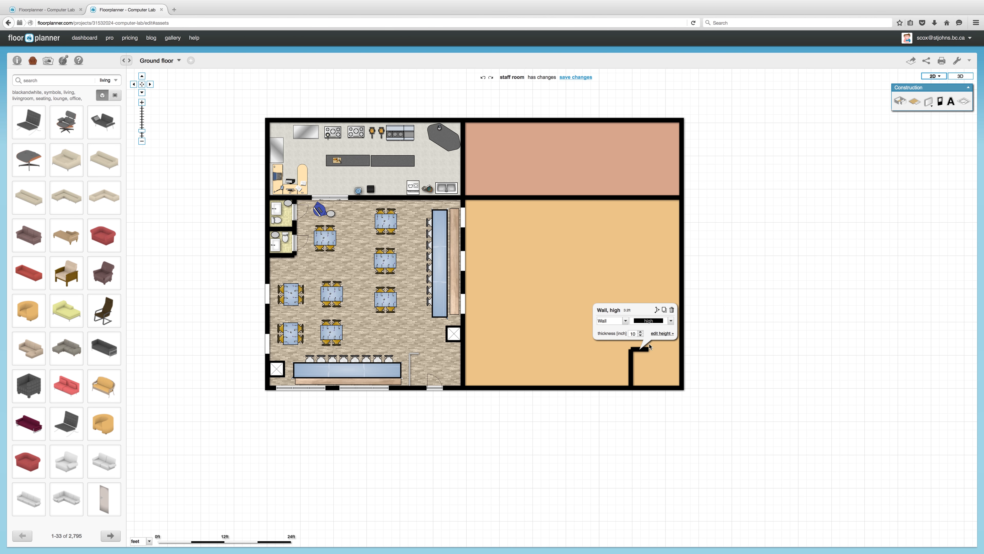
{"action": "left_click", "coordinate": [658, 325]}
{"action": "left_click", "coordinate": [657, 337]}
{"action": "left_click", "coordinate": [634, 368]}
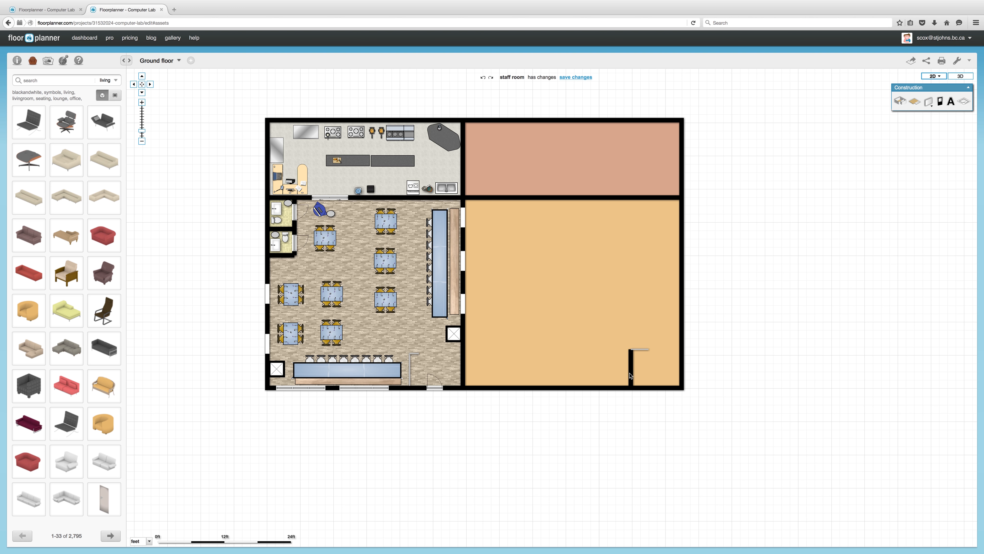
{"action": "left_click", "coordinate": [631, 369]}
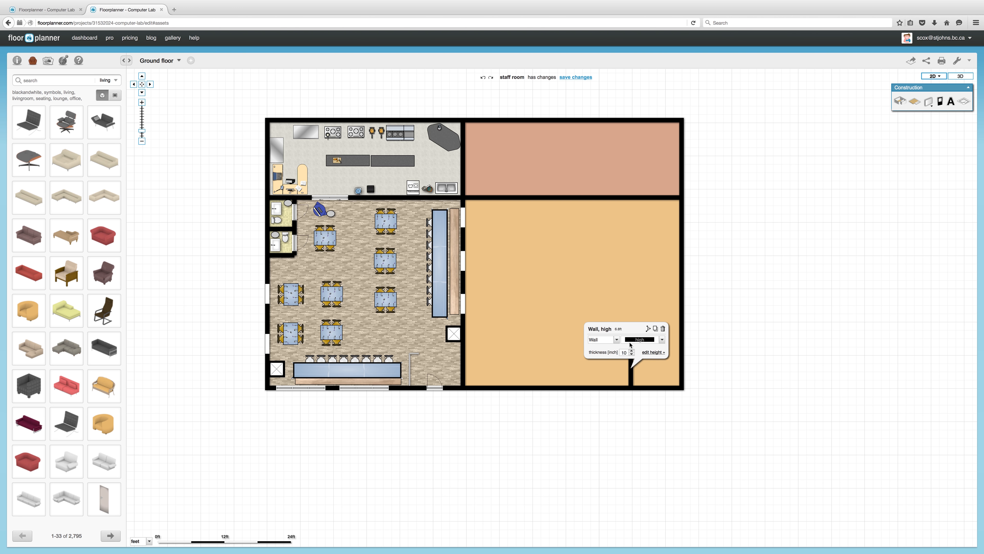
{"action": "left_click", "coordinate": [654, 342]}
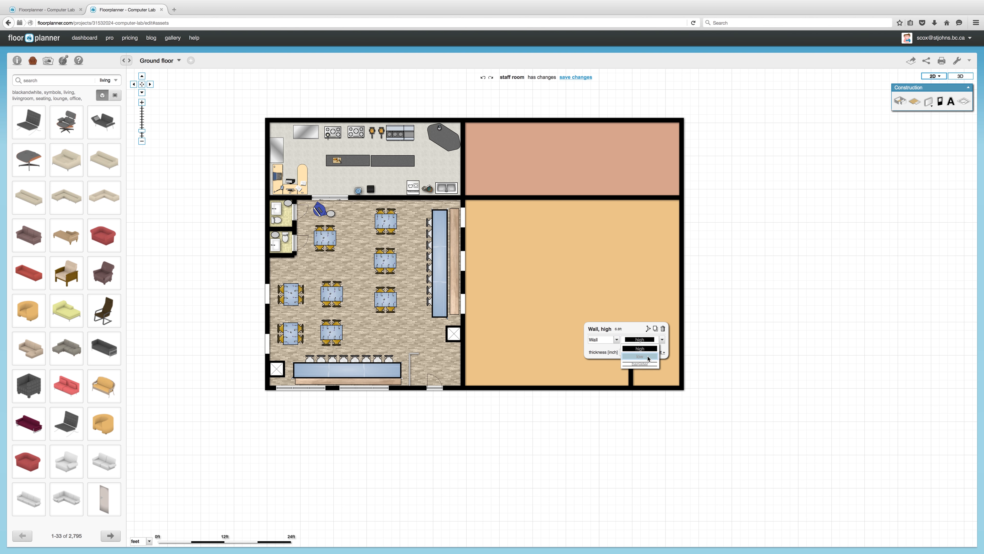
{"action": "left_click", "coordinate": [649, 357]}
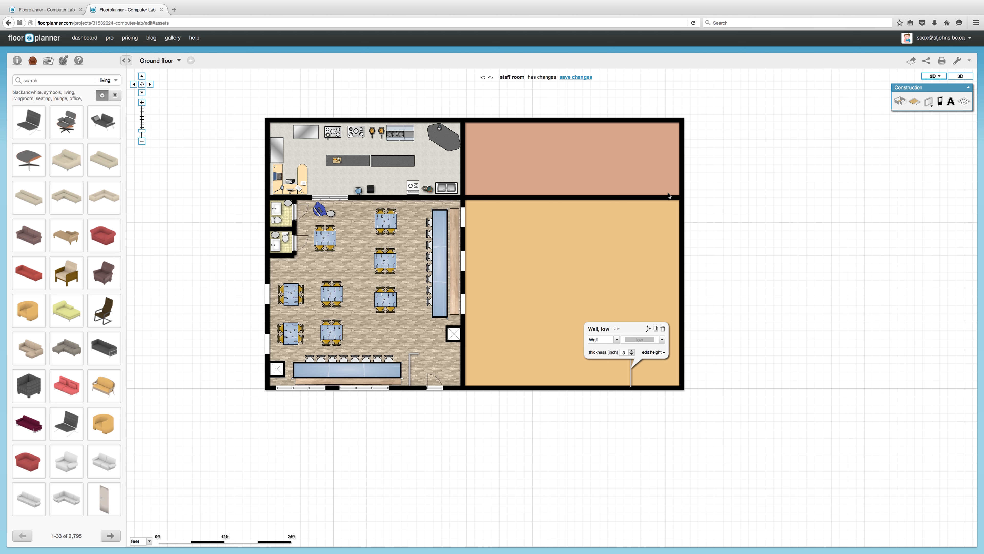
{"action": "left_click", "coordinate": [540, 251]}
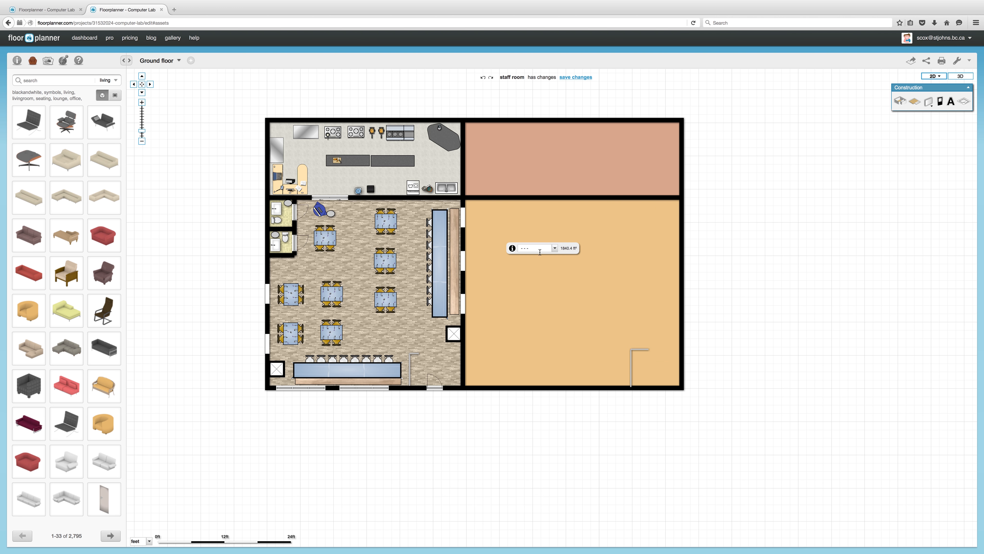
Browse the floor patterns for the upper-right room and apply the Concrete pattern to its surface.
{"action": "left_click", "coordinate": [601, 153]}
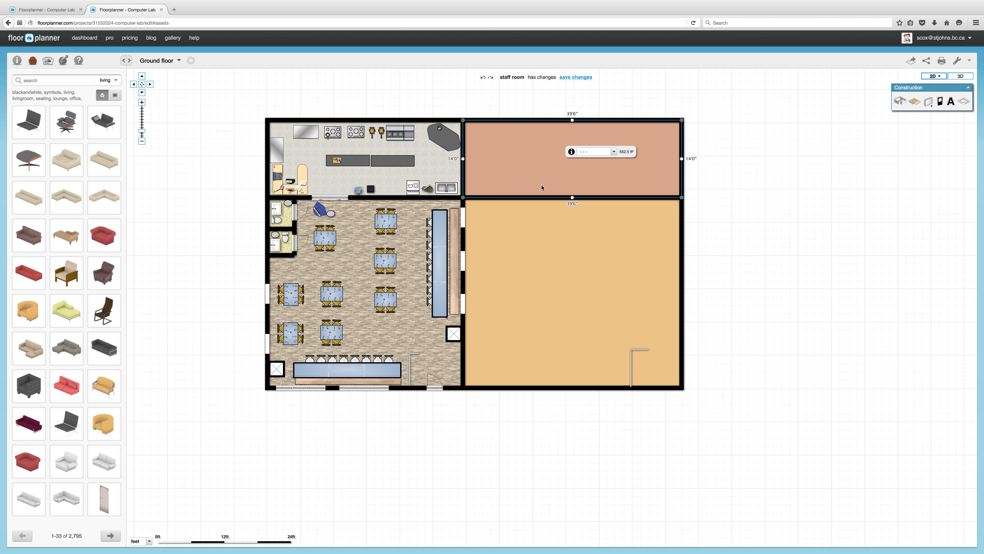
{"action": "left_click", "coordinate": [530, 173]}
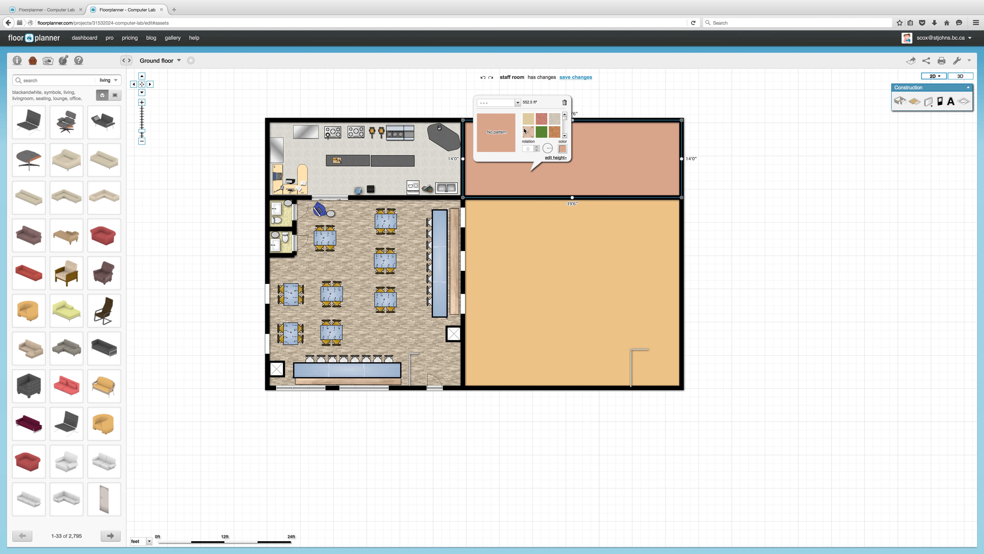
{"action": "scroll", "coordinate": [565, 128], "scroll_direction": "down", "scroll_amount": 3}
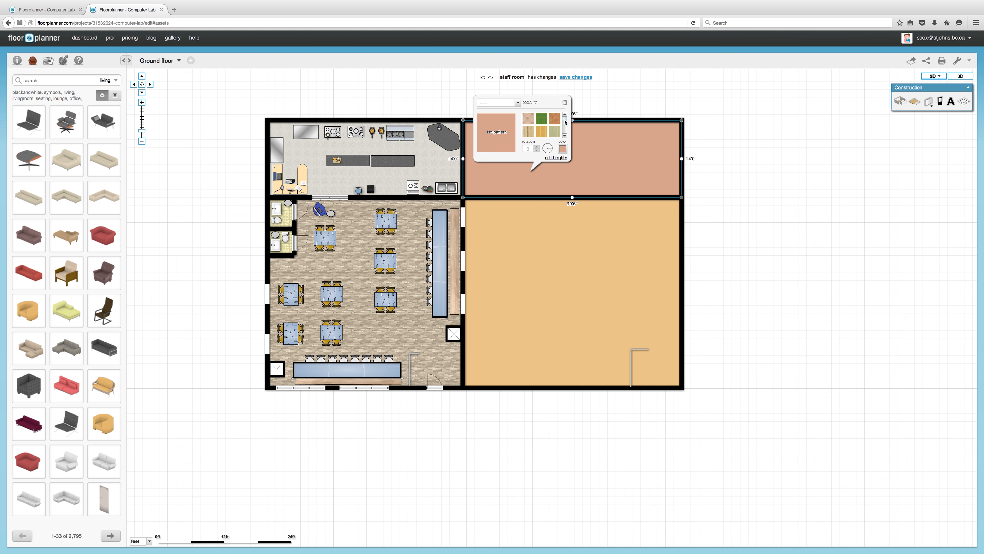
{"action": "left_click_drag", "start_coordinate": [565, 128], "coordinate": [566, 124]}
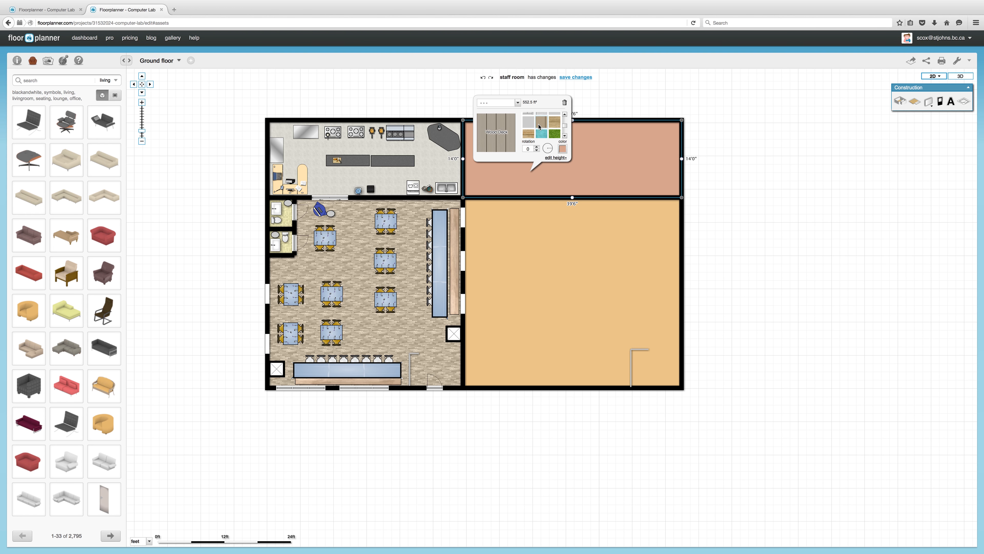
{"action": "left_click_drag", "start_coordinate": [565, 125], "coordinate": [565, 136]}
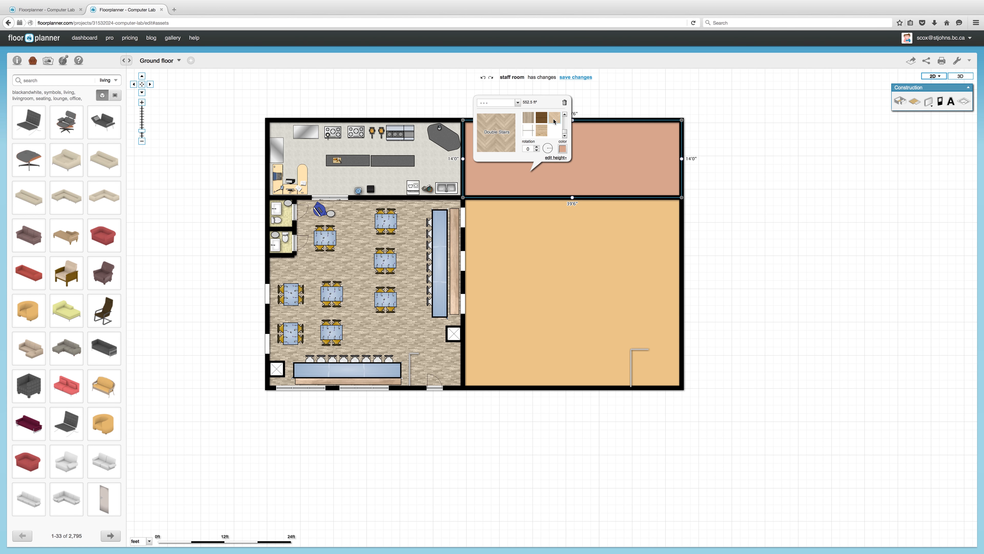
{"action": "left_click_drag", "start_coordinate": [565, 131], "coordinate": [565, 128]}
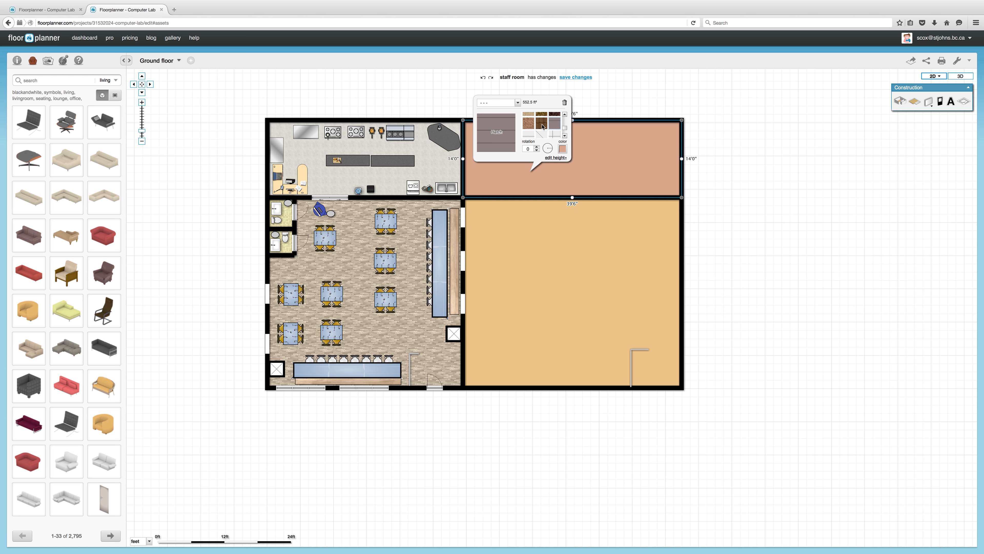
{"action": "left_click_drag", "start_coordinate": [565, 126], "coordinate": [565, 121]}
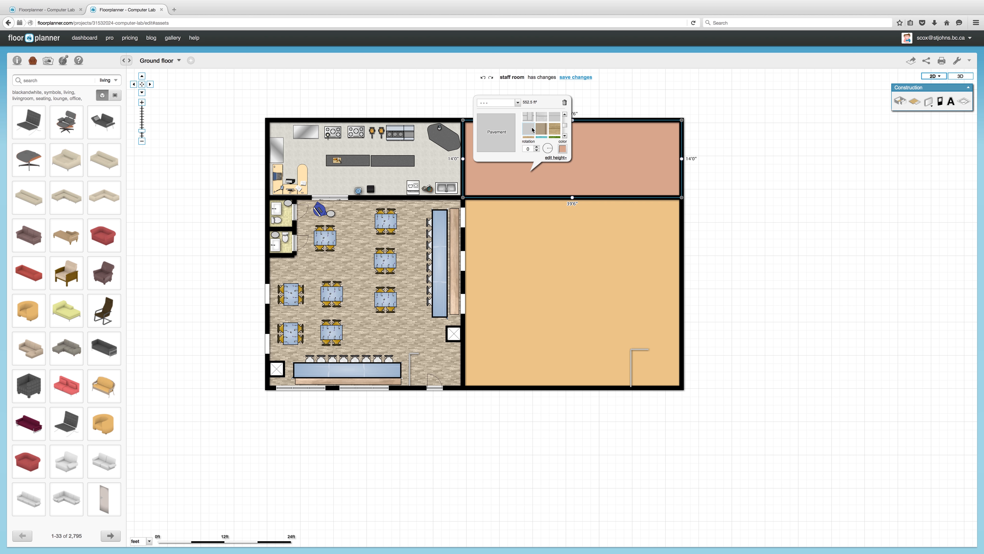
{"action": "left_click_drag", "start_coordinate": [564, 125], "coordinate": [565, 122]}
{"action": "left_click", "coordinate": [565, 135]}
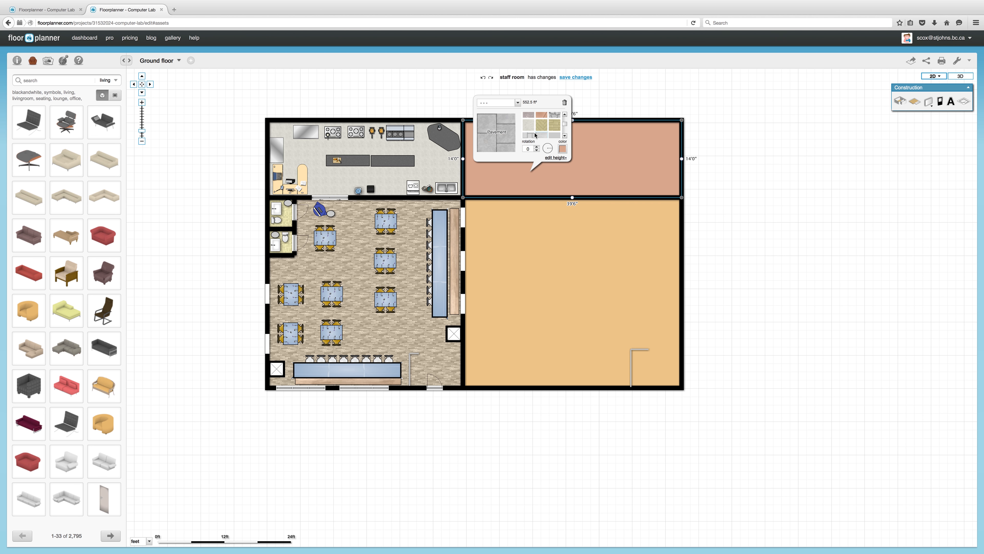
{"action": "left_click", "coordinate": [531, 126]}
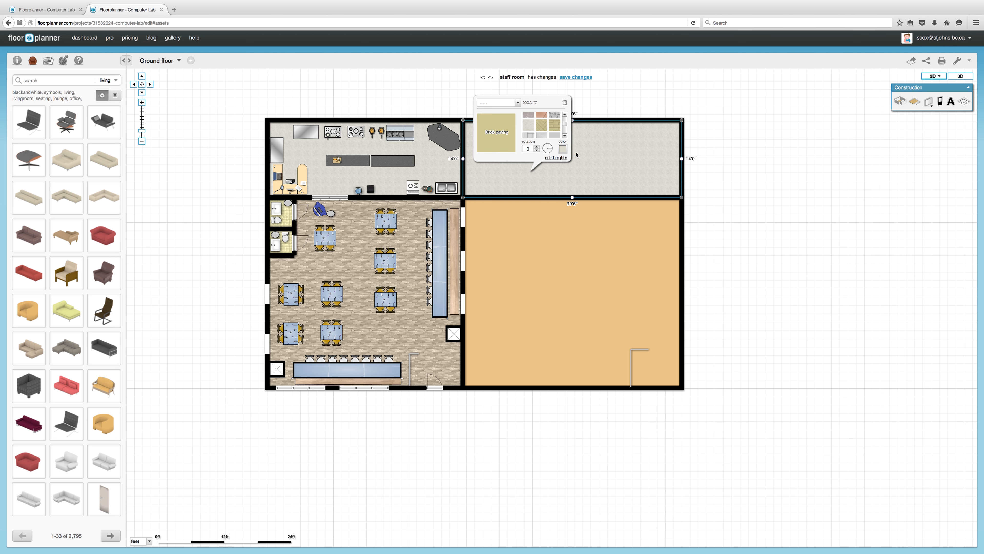
Try darker greys and blue 204A87 on the upper-right room's concrete floor, and settle on light grey CCCCCC.
{"action": "left_click", "coordinate": [562, 149]}
{"action": "left_click", "coordinate": [561, 148]}
{"action": "left_click", "coordinate": [560, 146]}
{"action": "left_click", "coordinate": [581, 176]}
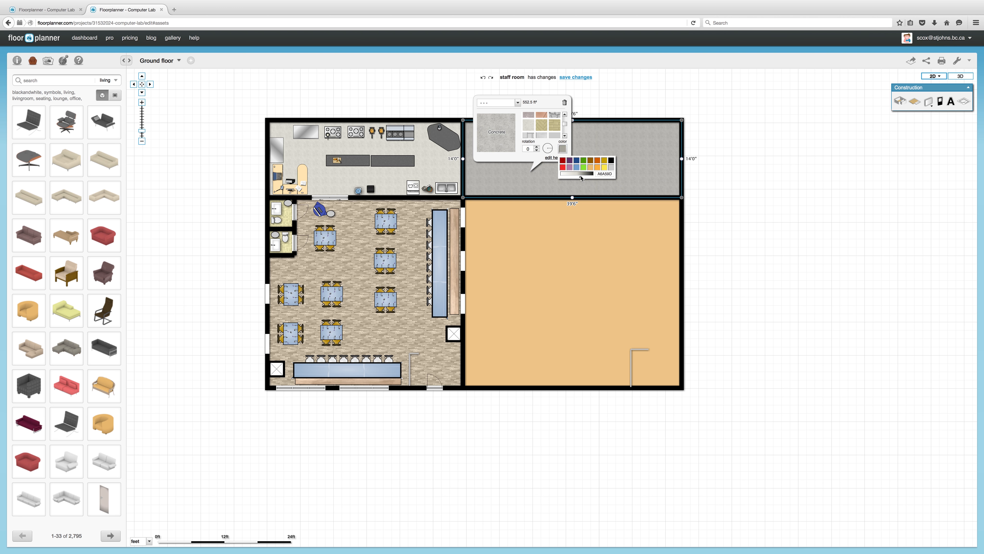
{"action": "left_click_drag", "start_coordinate": [581, 177], "coordinate": [583, 176]}
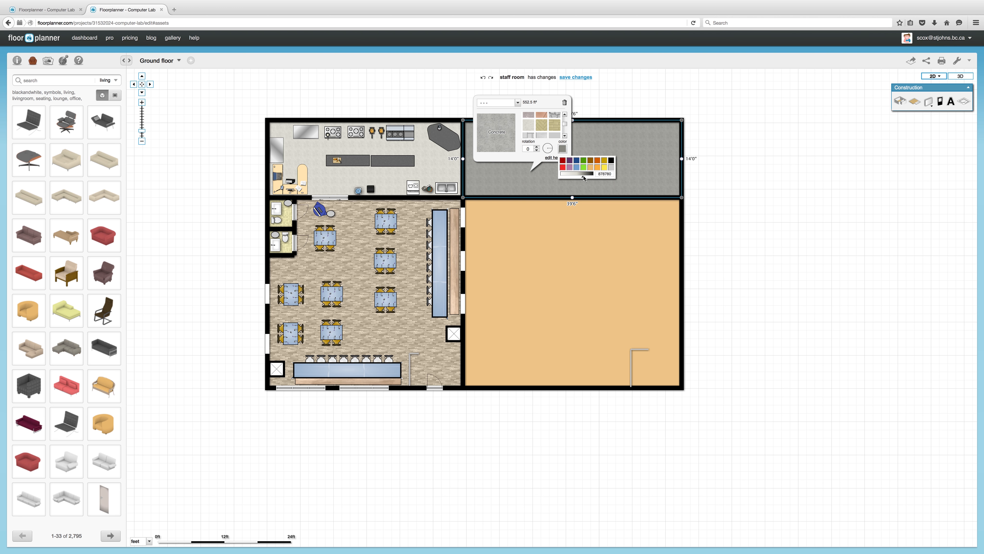
{"action": "left_click", "coordinate": [577, 167]}
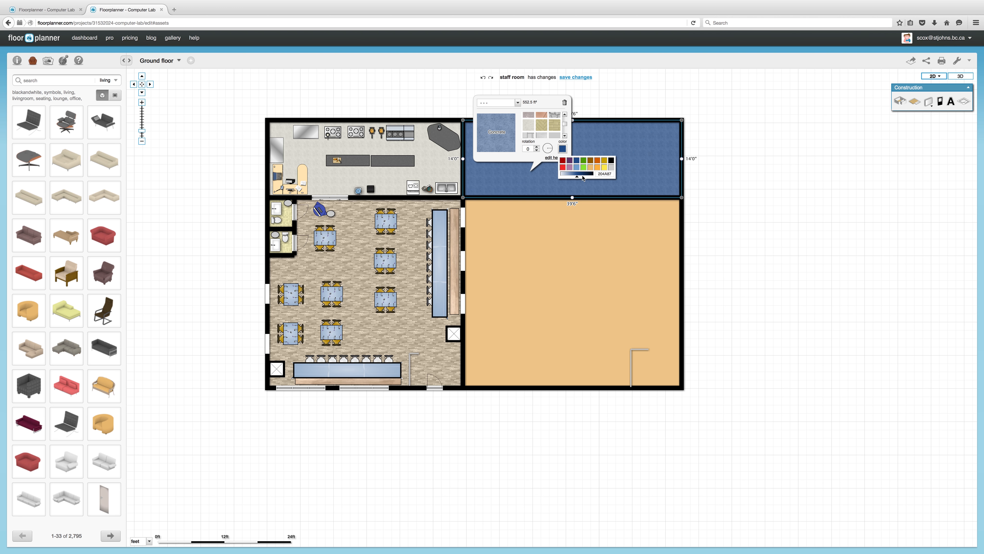
{"action": "left_click", "coordinate": [611, 167]}
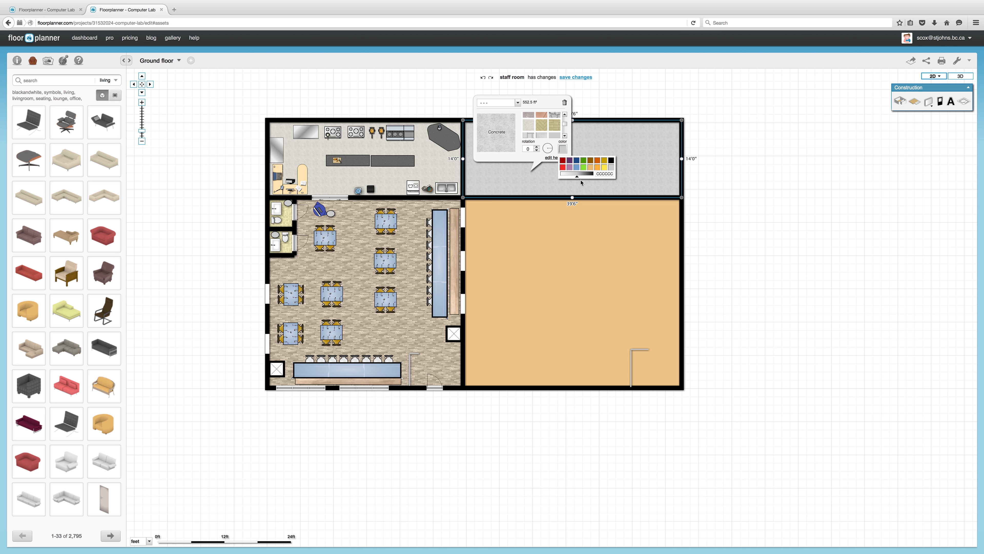
Darken the upper-right room's concrete floor from light grey to a medium grey.
{"action": "left_click", "coordinate": [582, 176]}
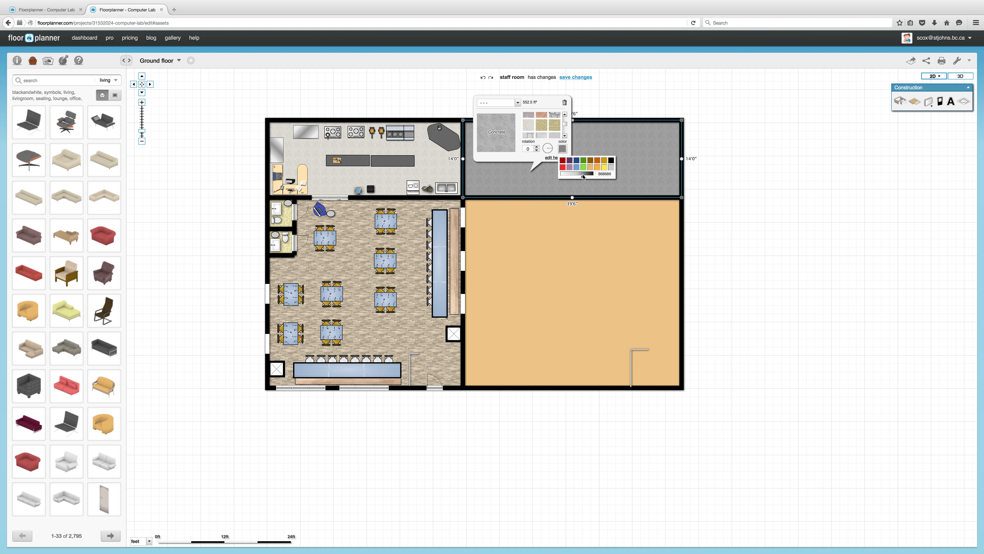
{"action": "left_click", "coordinate": [511, 195]}
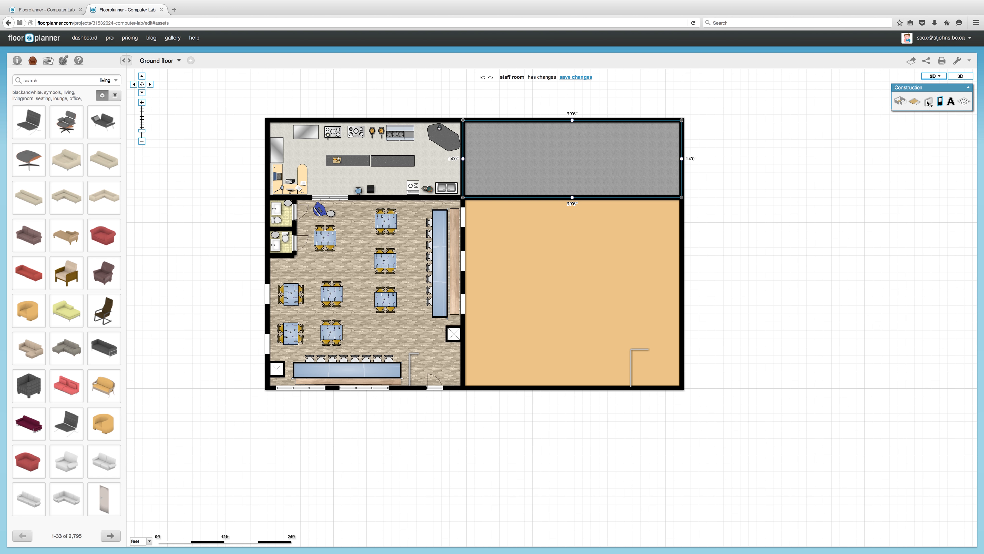
View the floor plan in 3D, orbit the model to inspect the new rooms, and return to the 2D plan.
{"action": "left_click", "coordinate": [962, 77]}
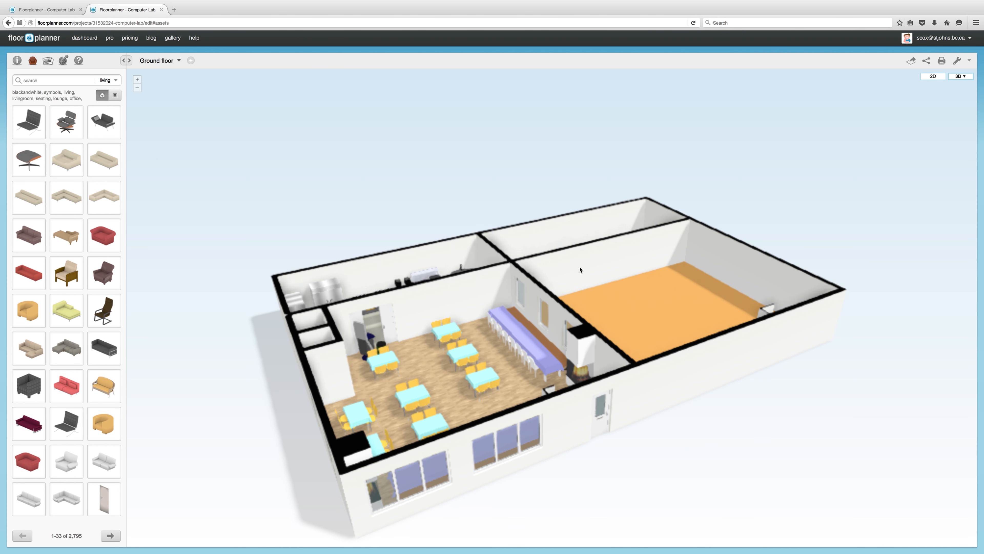
{"action": "left_click_drag", "start_coordinate": [765, 238], "coordinate": [659, 266]}
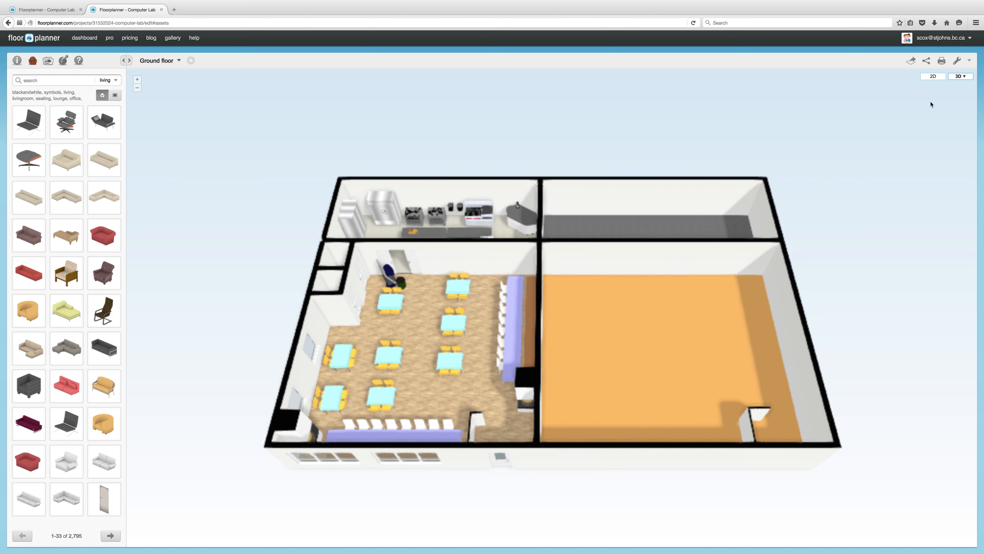
{"action": "left_click", "coordinate": [932, 76]}
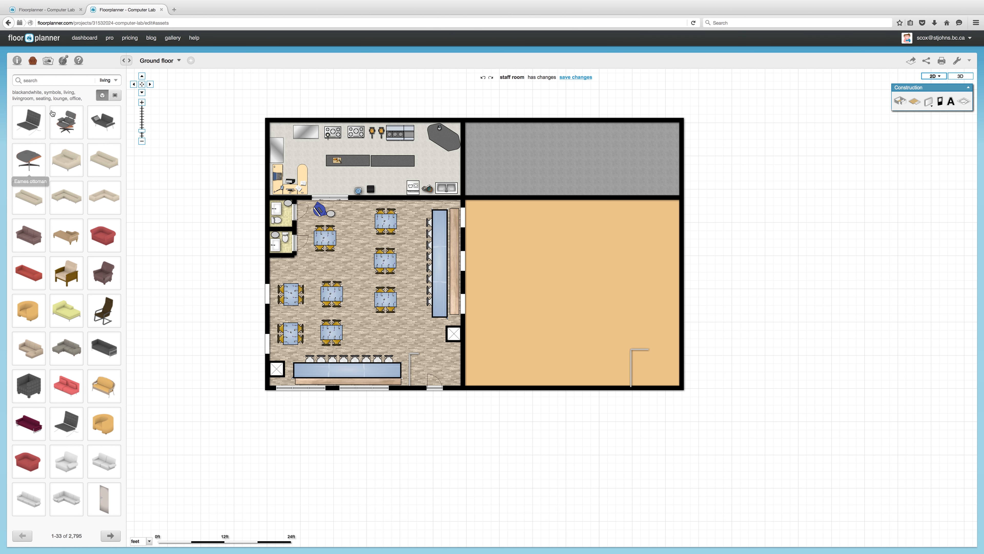
Browse the door and window library and place a vision panel door in the lower-right room's bottom wall, beside the low L-shaped wall.
{"action": "left_click", "coordinate": [63, 80]}
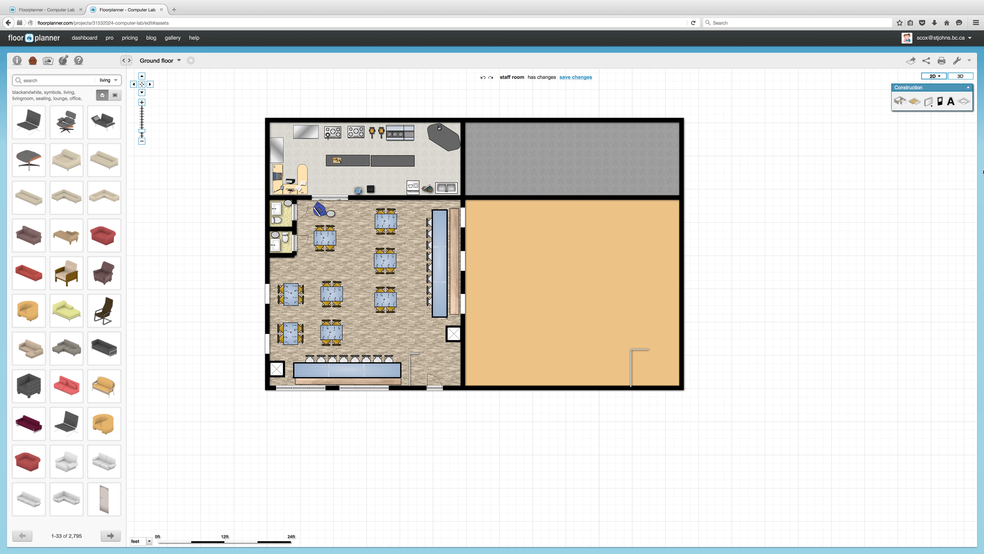
{"action": "left_click", "coordinate": [935, 102]}
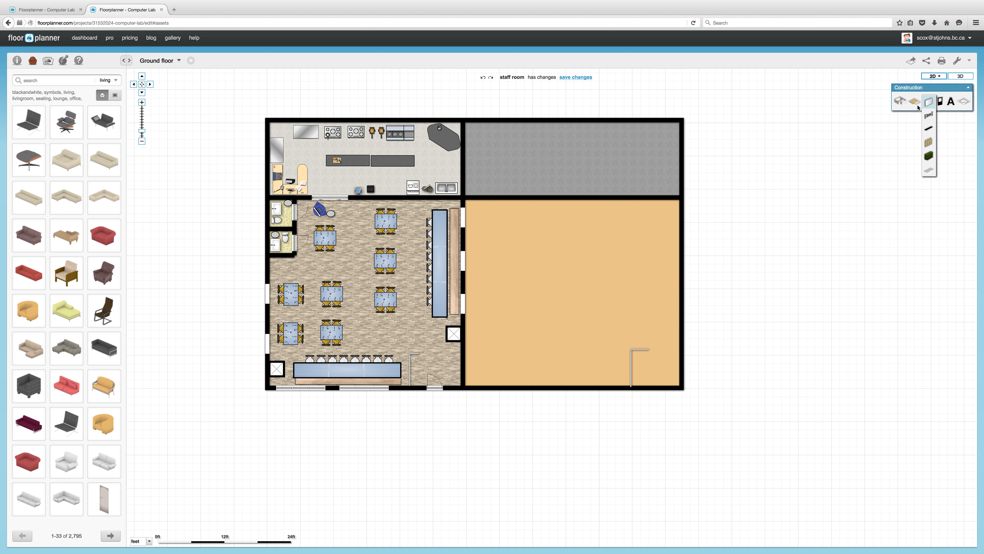
{"action": "left_click", "coordinate": [940, 102]}
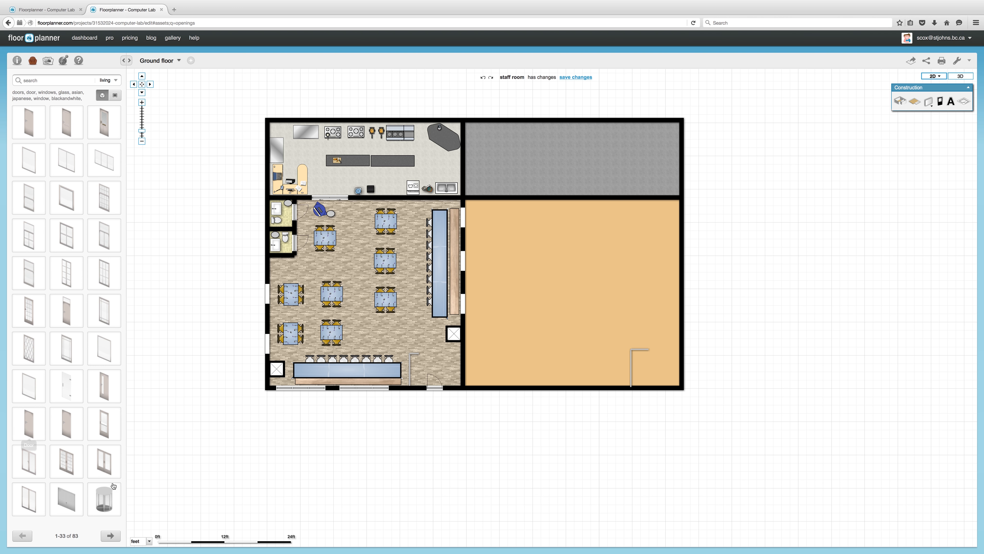
{"action": "left_click", "coordinate": [111, 536]}
{"action": "left_click", "coordinate": [111, 541]}
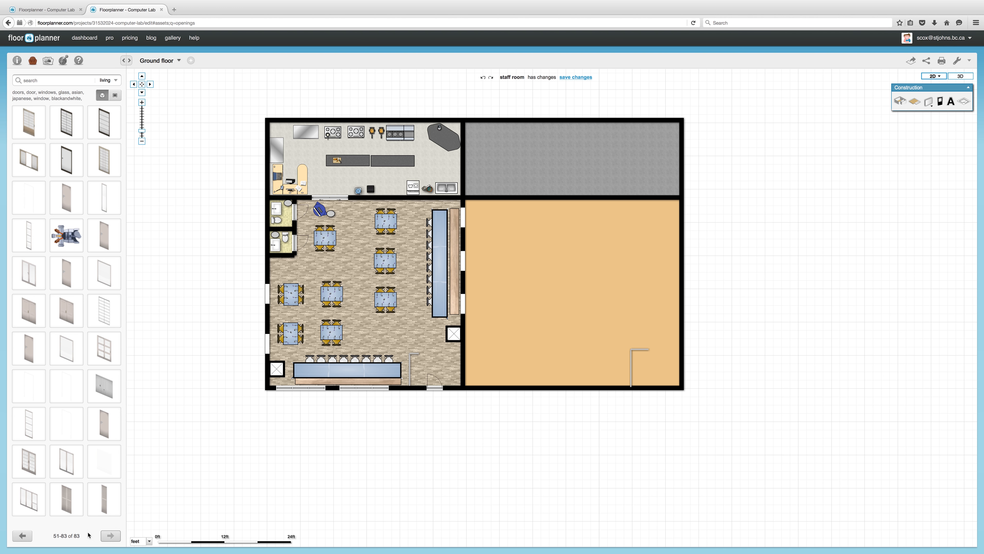
{"action": "left_click", "coordinate": [17, 539]}
{"action": "left_click", "coordinate": [111, 541]}
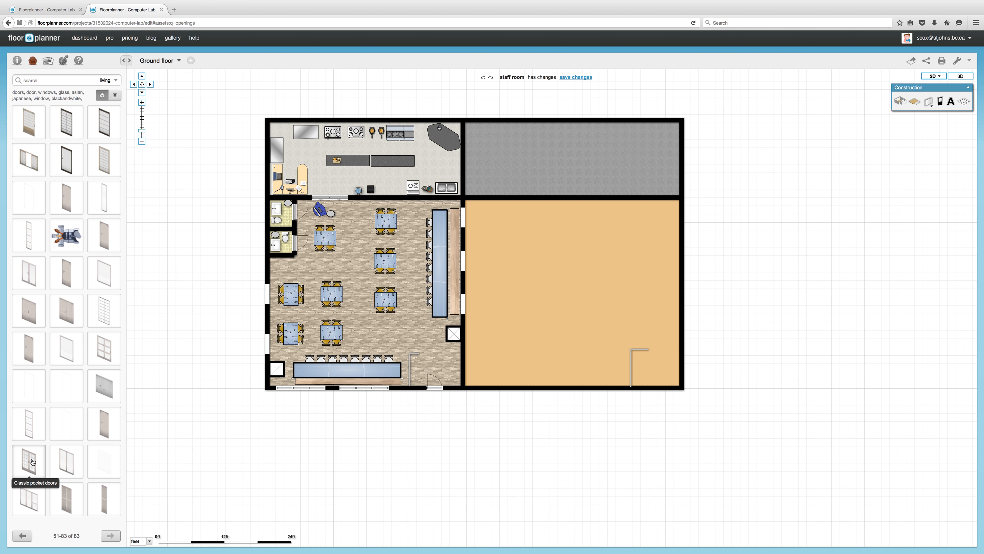
{"action": "left_click", "coordinate": [22, 536]}
{"action": "left_click_drag", "start_coordinate": [29, 209], "coordinate": [655, 389]}
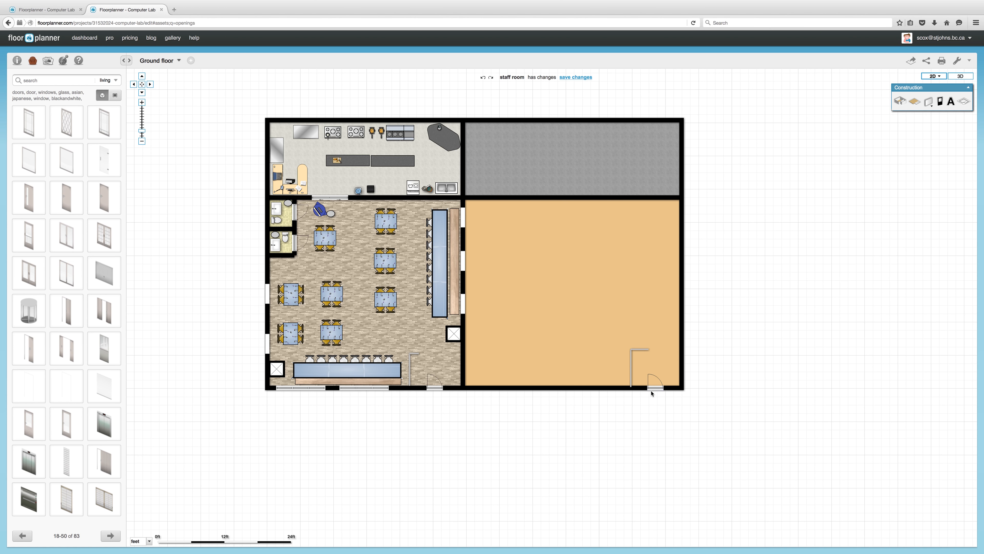
Flip the vision panel door so that it swings outside the building.
{"action": "left_click", "coordinate": [655, 387]}
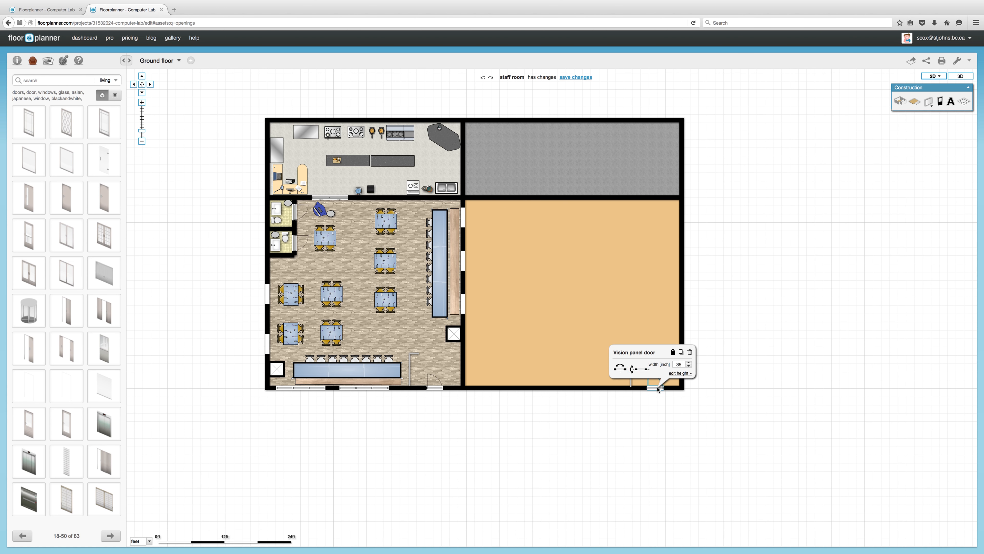
{"action": "left_click", "coordinate": [639, 370]}
{"action": "left_click", "coordinate": [672, 401]}
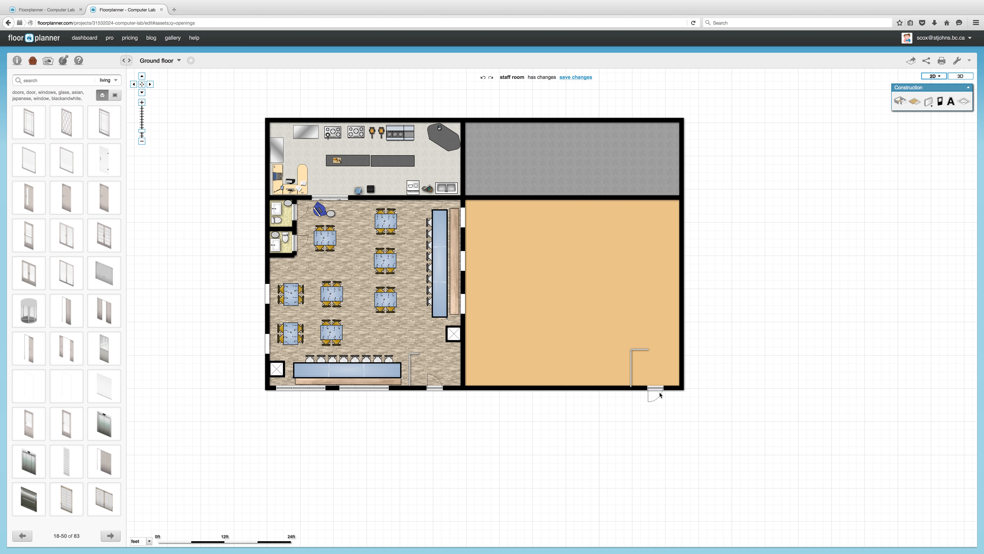
{"action": "left_click", "coordinate": [659, 389]}
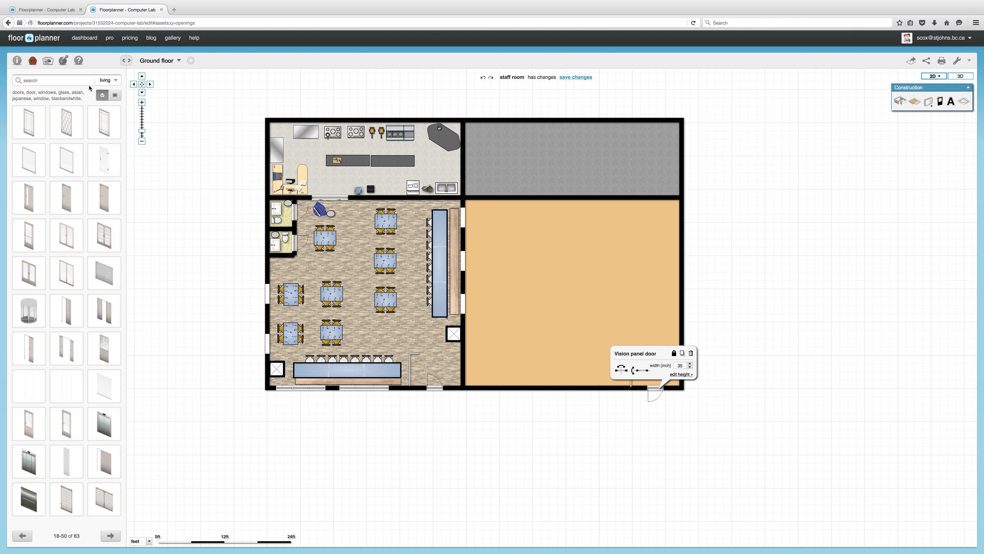
Place a wide sliding door in the wall between the two right-hand rooms, near its left end.
{"action": "left_click", "coordinate": [24, 535]}
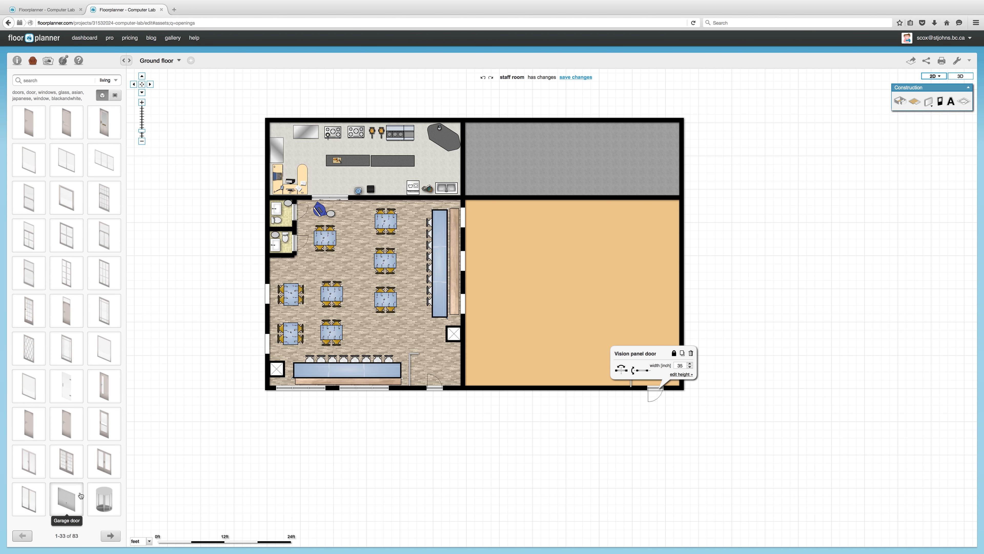
{"action": "left_click", "coordinate": [115, 537]}
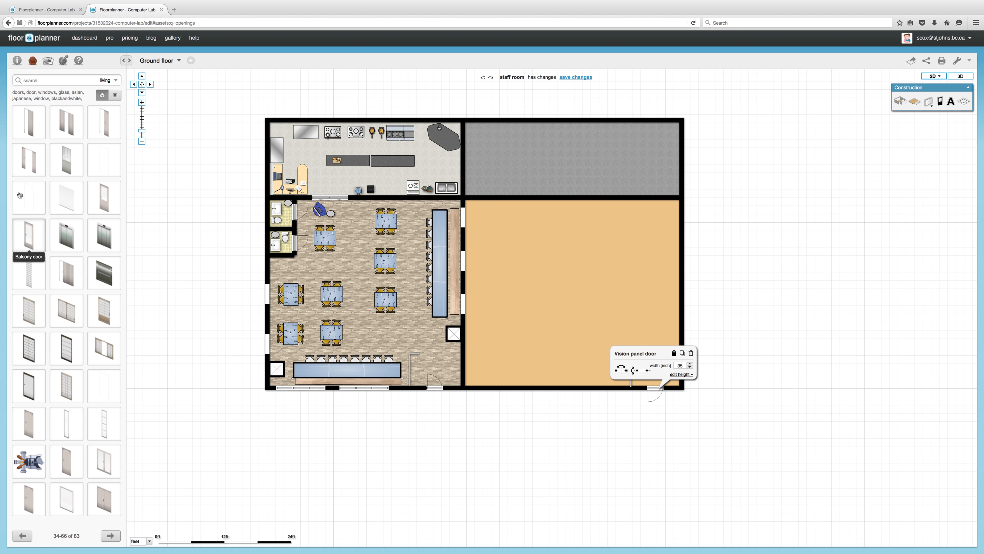
{"action": "left_click_drag", "start_coordinate": [38, 165], "coordinate": [522, 200]}
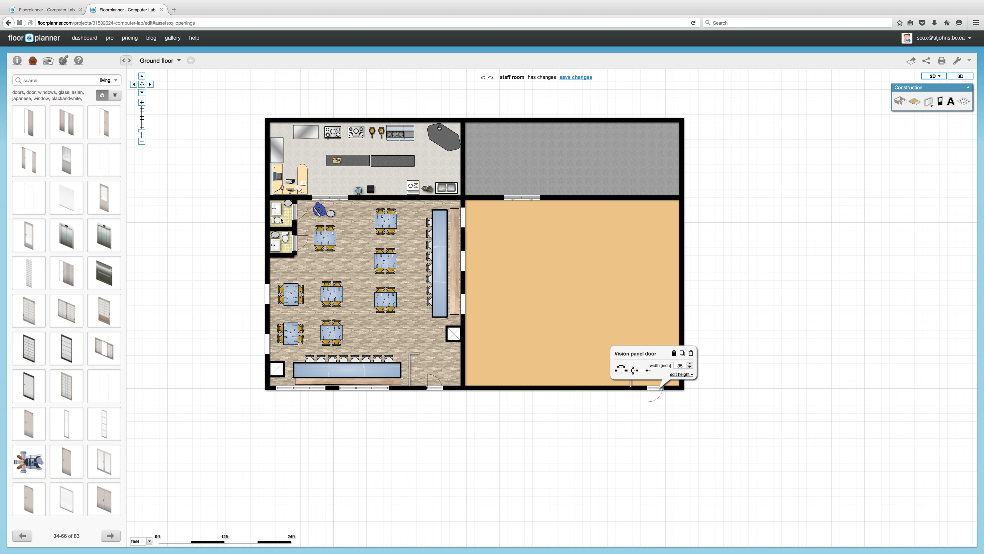
Draw an L-shaped wall enclosing the lower-right room's upper-left corner, about 12 ft down and about 7 ft across to the left wall.
{"action": "left_click", "coordinate": [929, 101]}
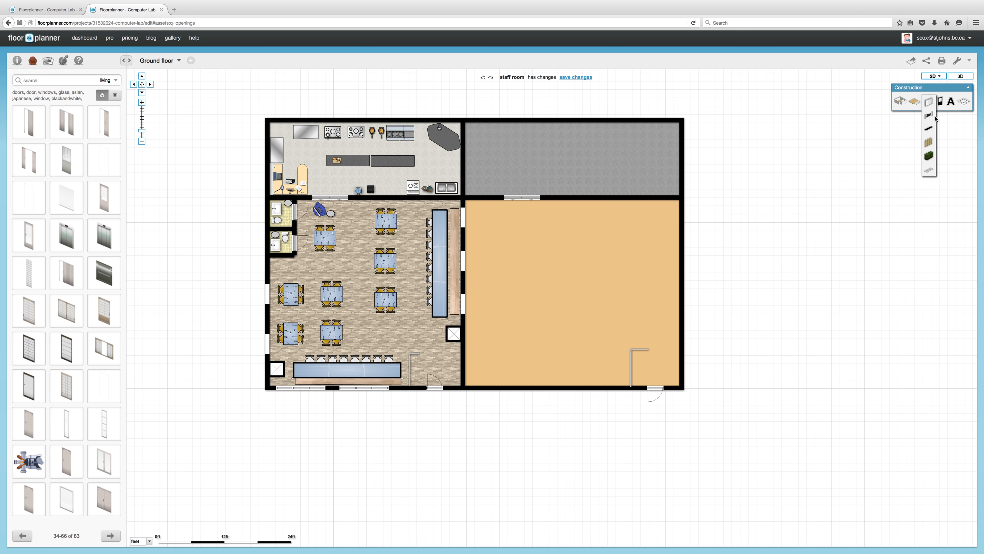
{"action": "left_click", "coordinate": [929, 103]}
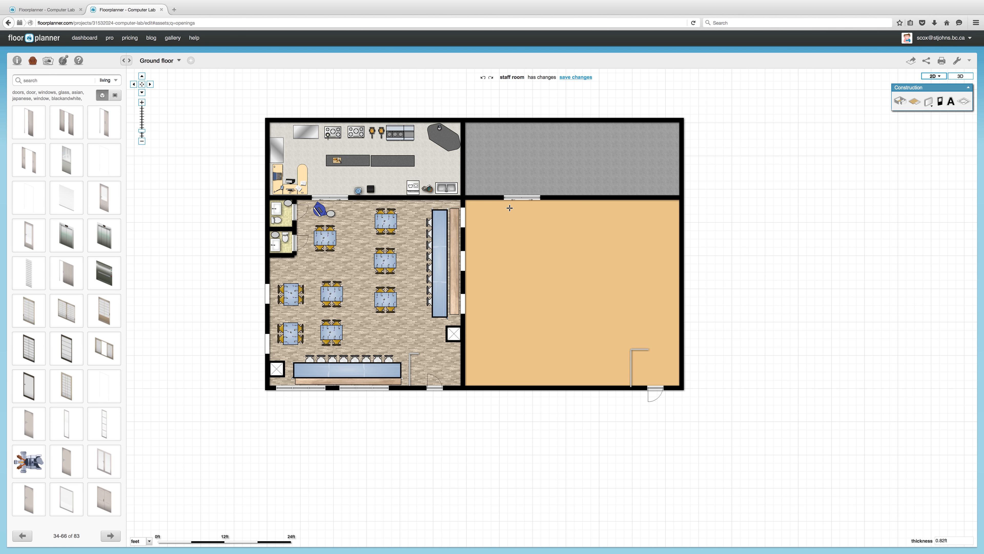
{"action": "left_click", "coordinate": [505, 197]}
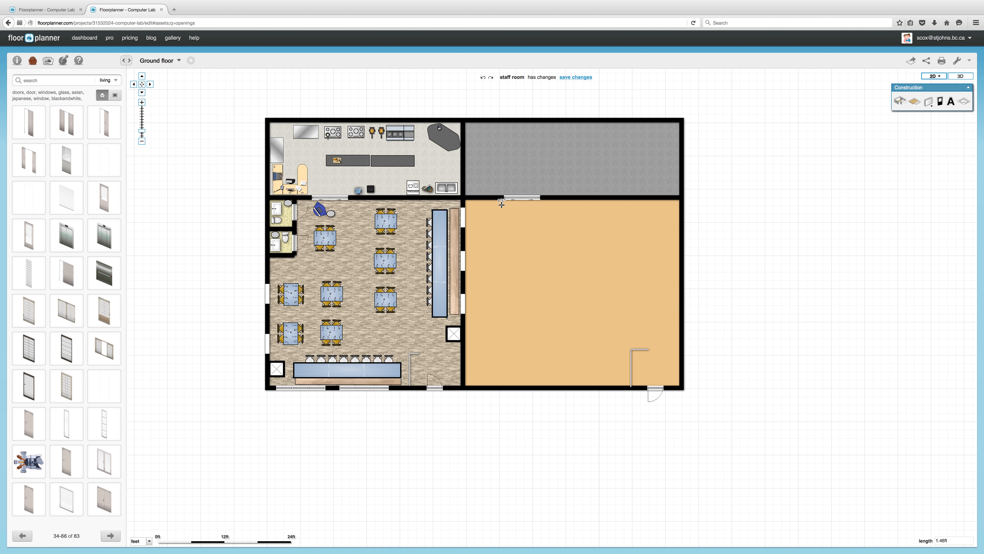
{"action": "left_click", "coordinate": [504, 262]}
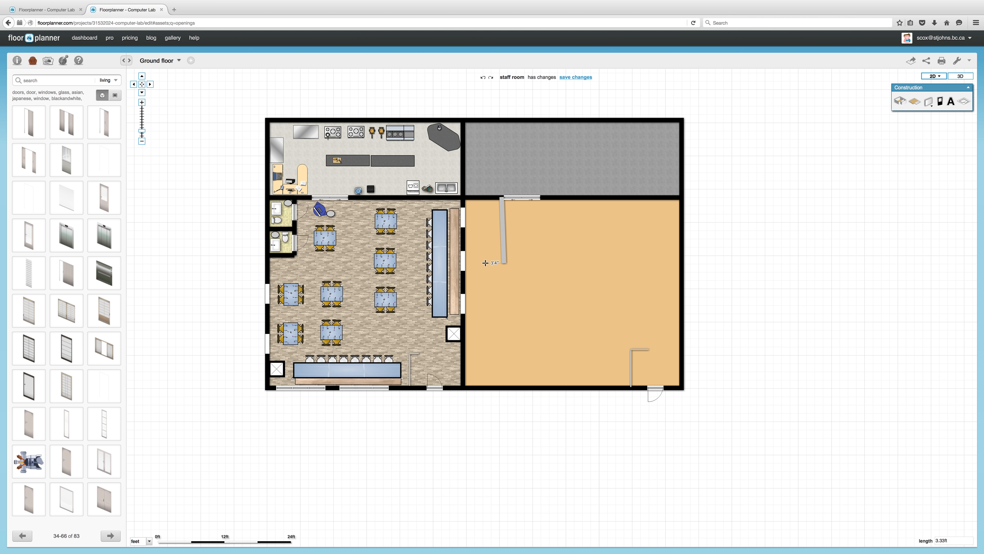
{"action": "left_click", "coordinate": [466, 263]}
{"action": "key", "text": "Escape"}
Straighten the new vertical wall, keeping it just left of the sliding door with its lower end at the horizontal wall.
{"action": "left_click", "coordinate": [504, 260]}
{"action": "left_click_drag", "start_coordinate": [503, 260], "coordinate": [511, 262]}
{"action": "left_click", "coordinate": [510, 263]}
{"action": "left_click_drag", "start_coordinate": [509, 210], "coordinate": [500, 209]}
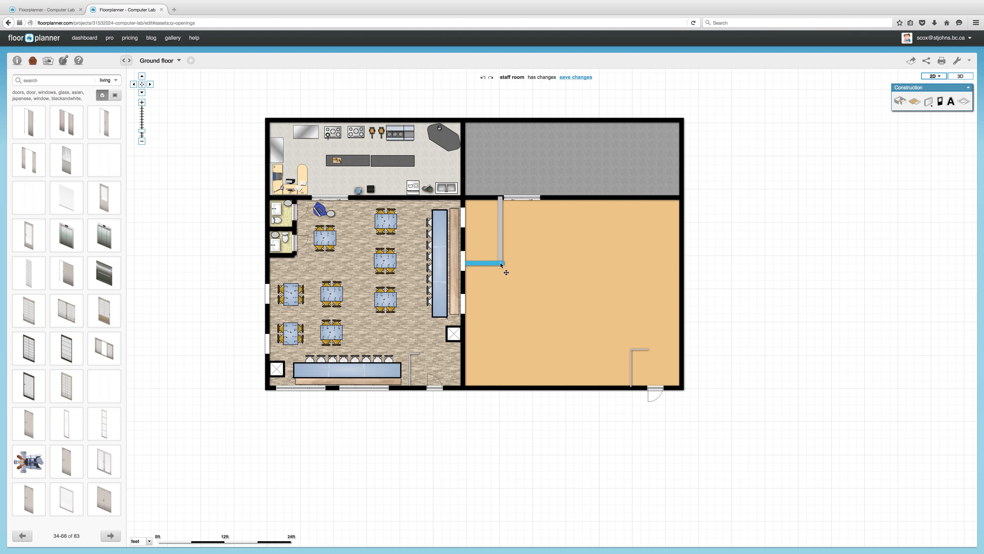
{"action": "mouse_move", "coordinate": [502, 258]}
{"action": "left_mouse_down"}
{"action": "mouse_move", "coordinate": [531, 262]}
{"action": "mouse_move", "coordinate": [566, 248]}
{"action": "mouse_move", "coordinate": [501, 263]}
{"action": "mouse_move", "coordinate": [513, 269]}
{"action": "left_mouse_up"}
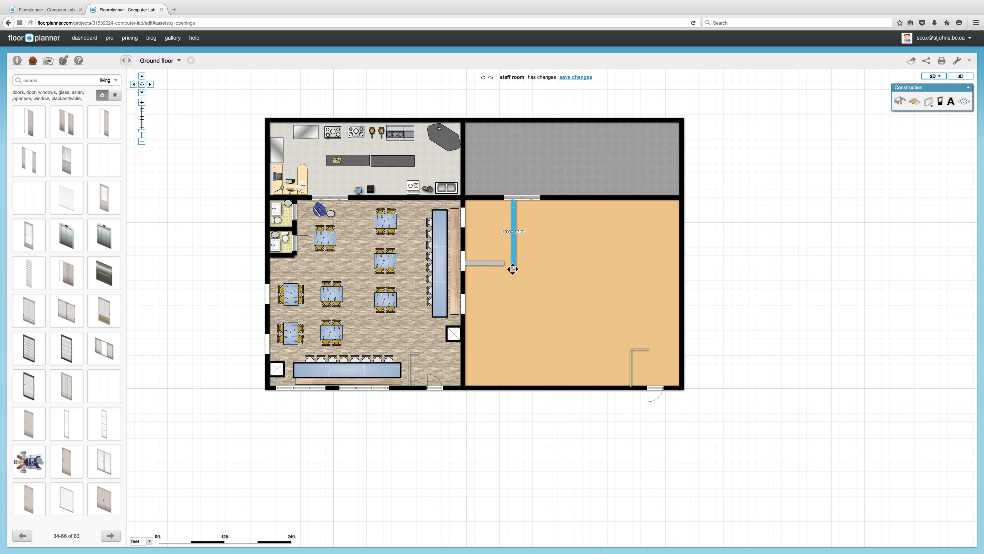
{"action": "left_click_drag", "start_coordinate": [514, 235], "coordinate": [501, 232]}
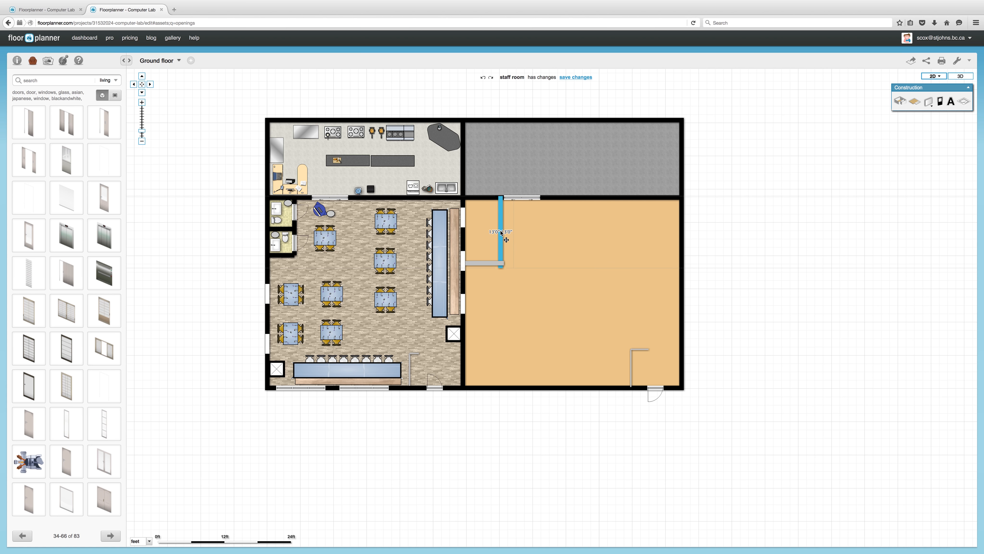
{"action": "left_click_drag", "start_coordinate": [501, 268], "coordinate": [502, 264]}
{"action": "left_click", "coordinate": [557, 253]}
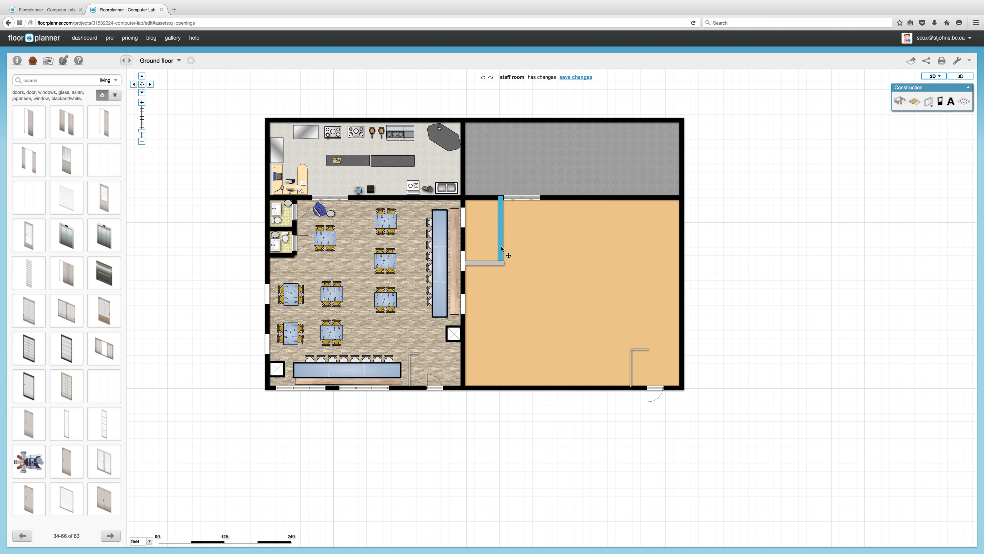
Move the horizontal wall's free end to meet the lower end of the vertical wall.
{"action": "left_click", "coordinate": [502, 263]}
{"action": "left_click_drag", "start_coordinate": [504, 263], "coordinate": [501, 262]}
{"action": "left_click", "coordinate": [521, 259]}
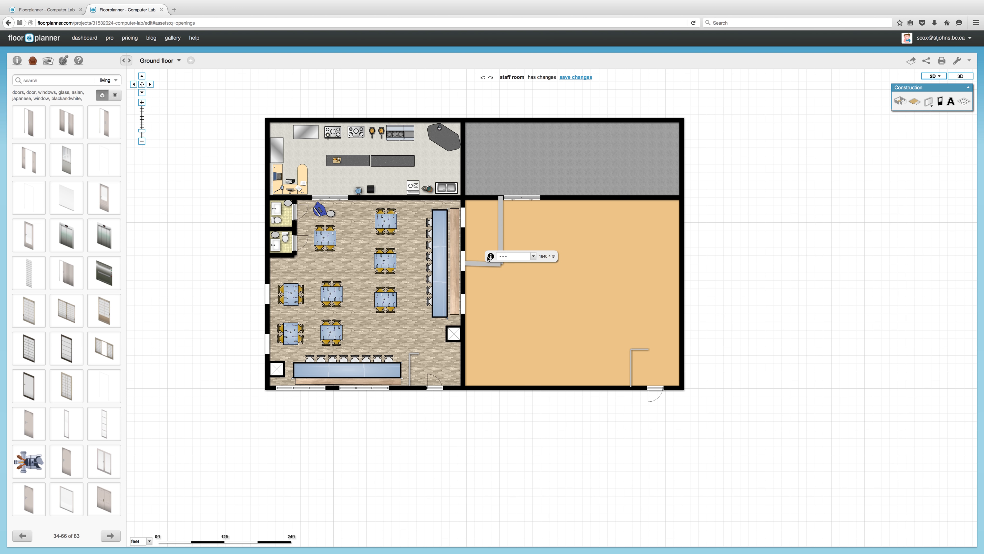
Duplicate the short horizontal wall and place the copy halfway up the enclosure to divide it into two small rooms.
{"action": "left_click", "coordinate": [483, 265]}
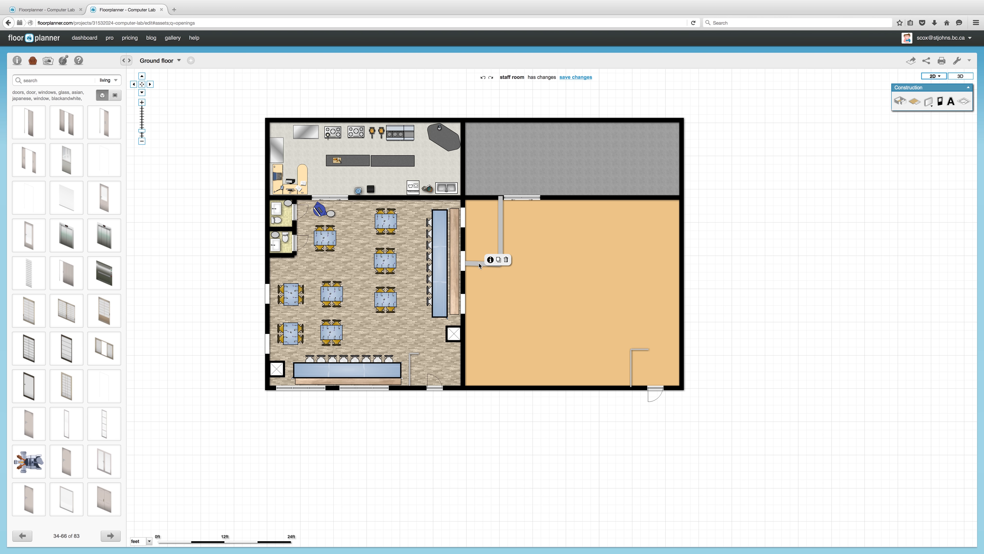
{"action": "left_click", "coordinate": [498, 260]}
{"action": "left_click", "coordinate": [497, 262]}
{"action": "left_click_drag", "start_coordinate": [497, 262], "coordinate": [478, 230]}
Draw a rectangular surface of about 12 ft by 6 ft 10 in covering both small rooms.
{"action": "left_click", "coordinate": [913, 103]}
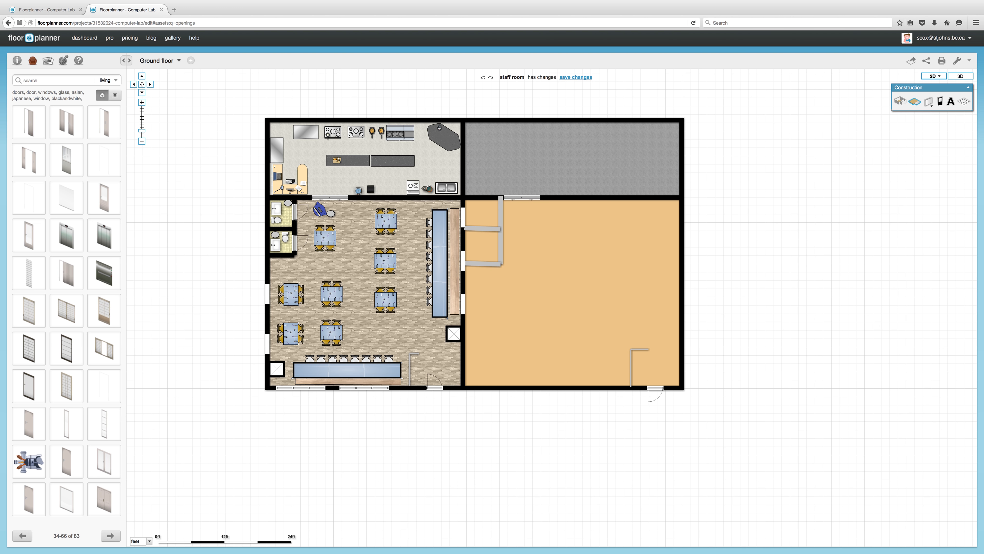
{"action": "left_click", "coordinate": [463, 197]}
{"action": "left_click", "coordinate": [501, 198]}
{"action": "left_click", "coordinate": [501, 264]}
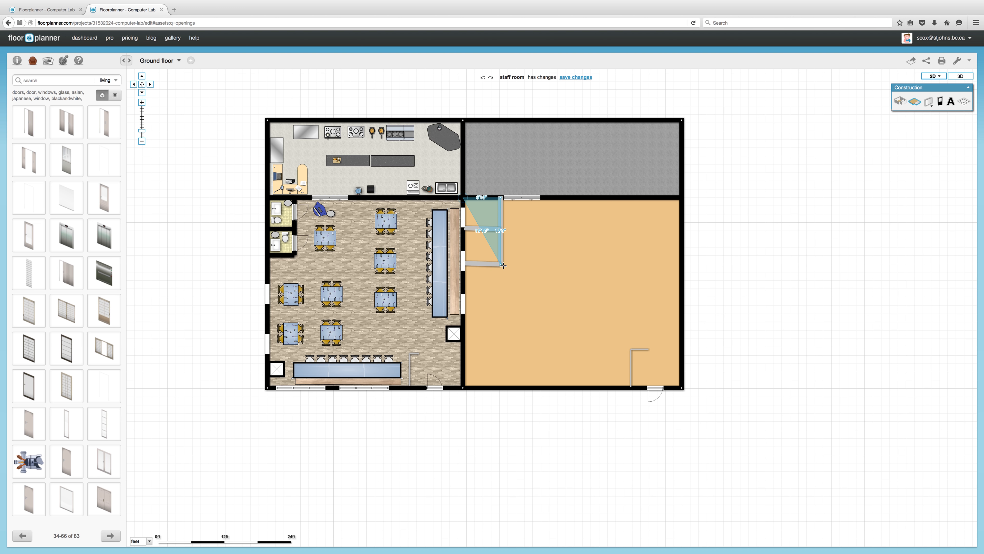
{"action": "left_click", "coordinate": [463, 264]}
{"action": "left_click", "coordinate": [463, 198]}
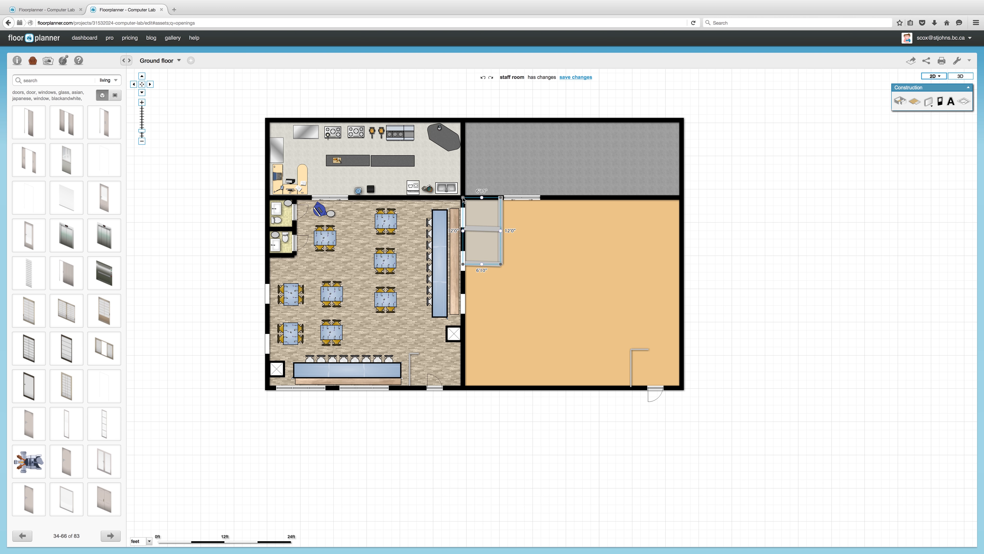
Try the Tiles pattern on the small rooms' new surface and settle on the Stone tiles pattern.
{"action": "left_click", "coordinate": [483, 212]}
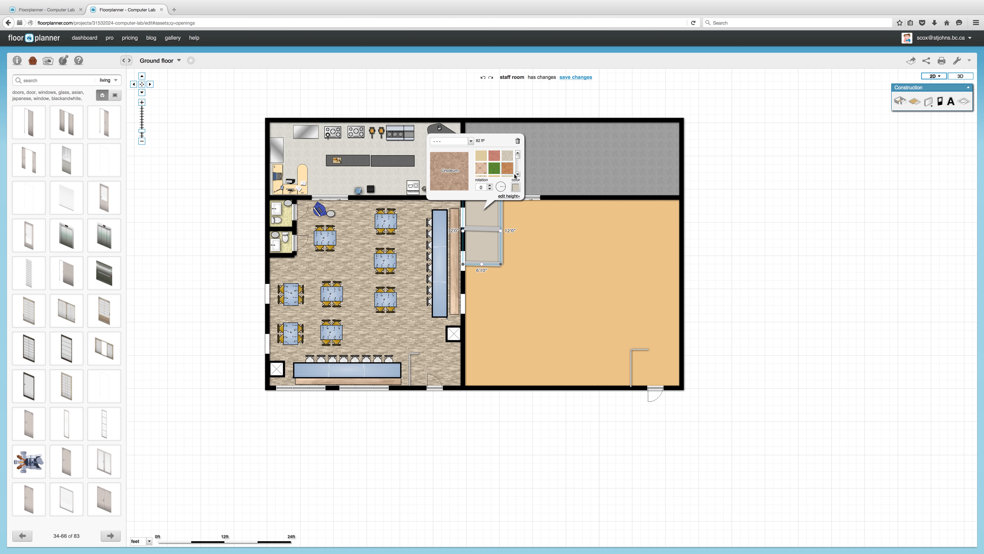
{"action": "scroll", "coordinate": [497, 173], "scroll_direction": "down", "scroll_amount": 1}
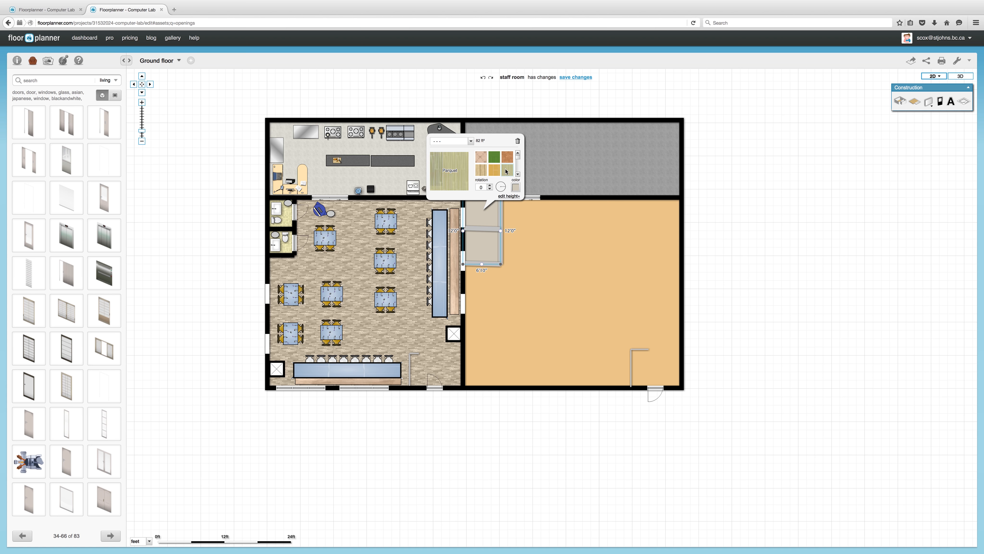
{"action": "scroll", "coordinate": [504, 172], "scroll_direction": "down", "scroll_amount": 2}
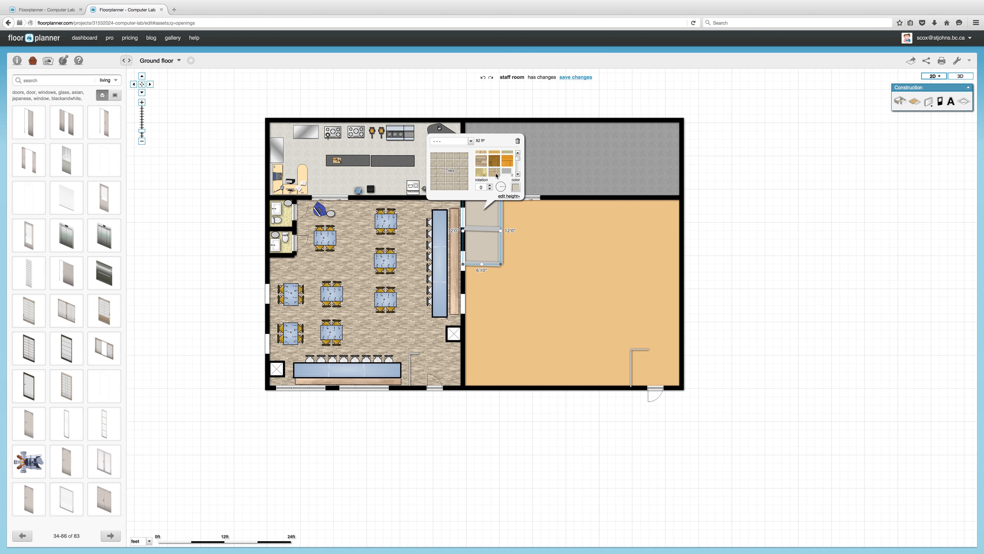
{"action": "left_click", "coordinate": [496, 174]}
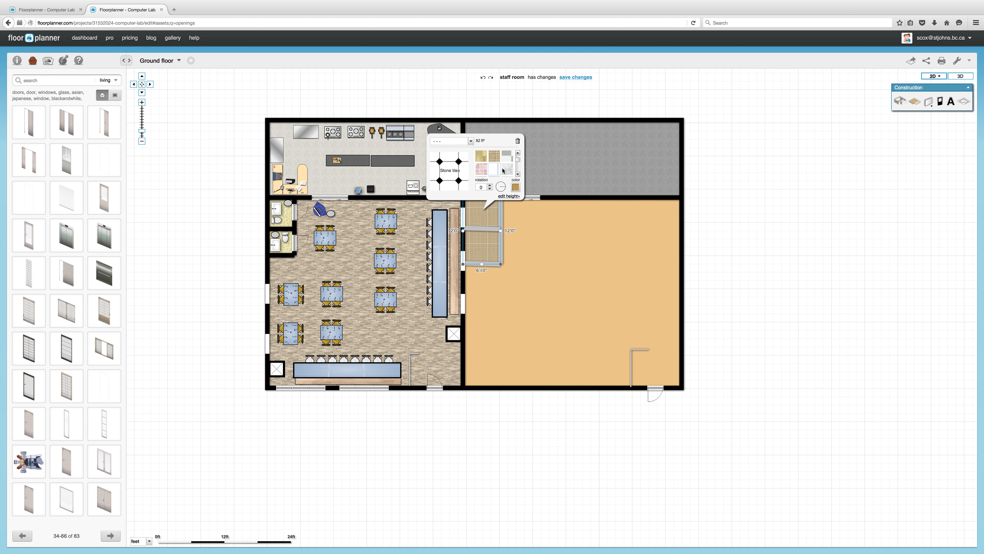
{"action": "left_click", "coordinate": [499, 170]}
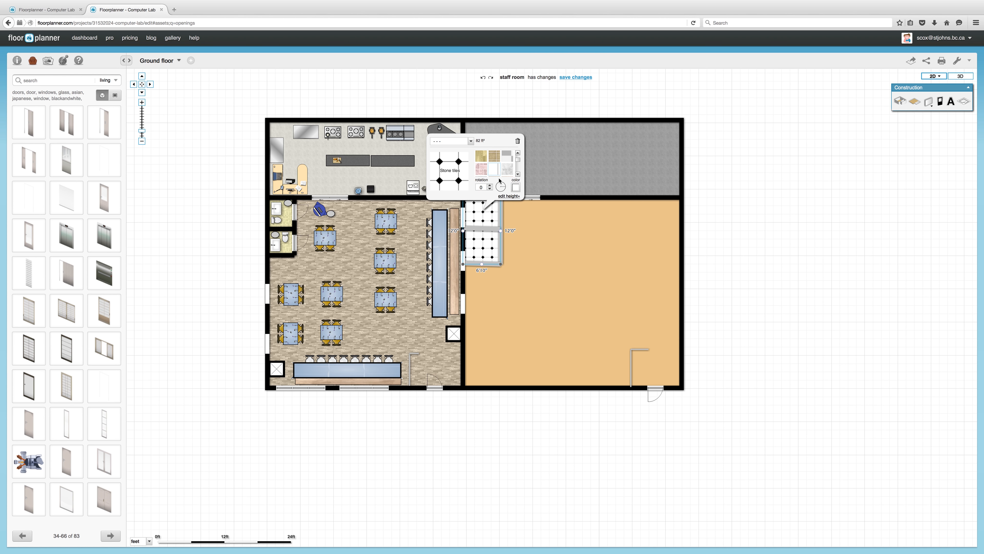
Rotate the Stone tiles pattern on the two small rooms' surface to -63 degrees.
{"action": "left_click", "coordinate": [490, 185]}
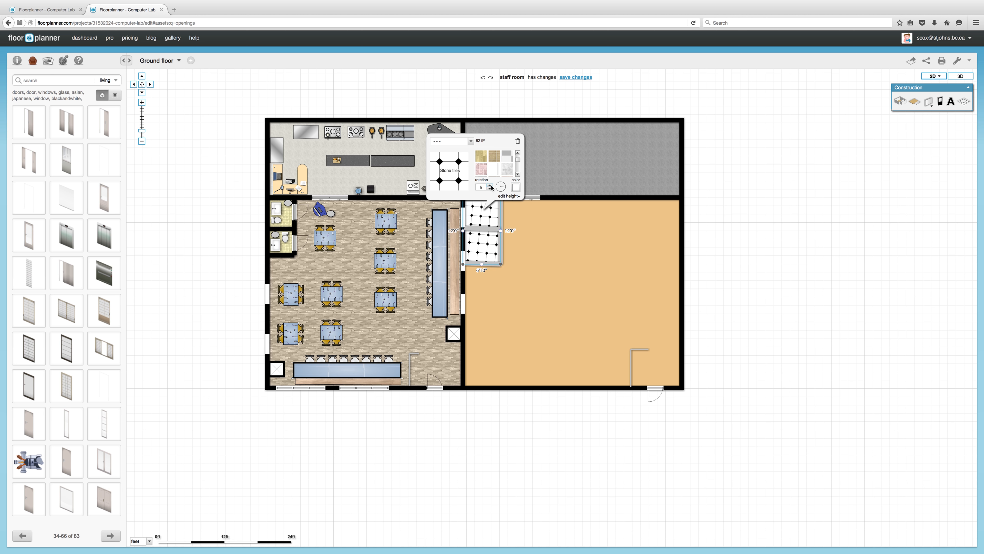
{"action": "left_click", "coordinate": [490, 186]}
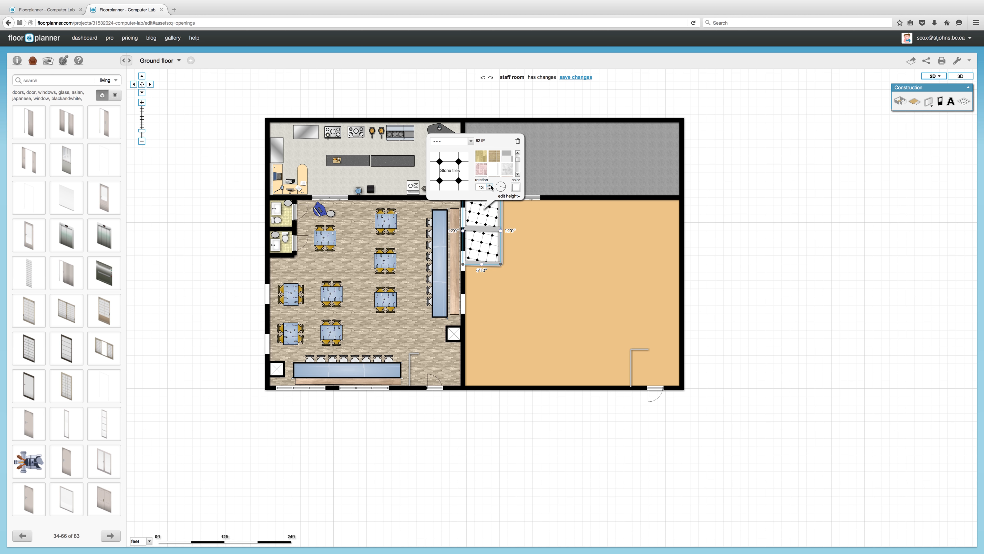
{"action": "left_click_drag", "start_coordinate": [502, 187], "coordinate": [503, 184]}
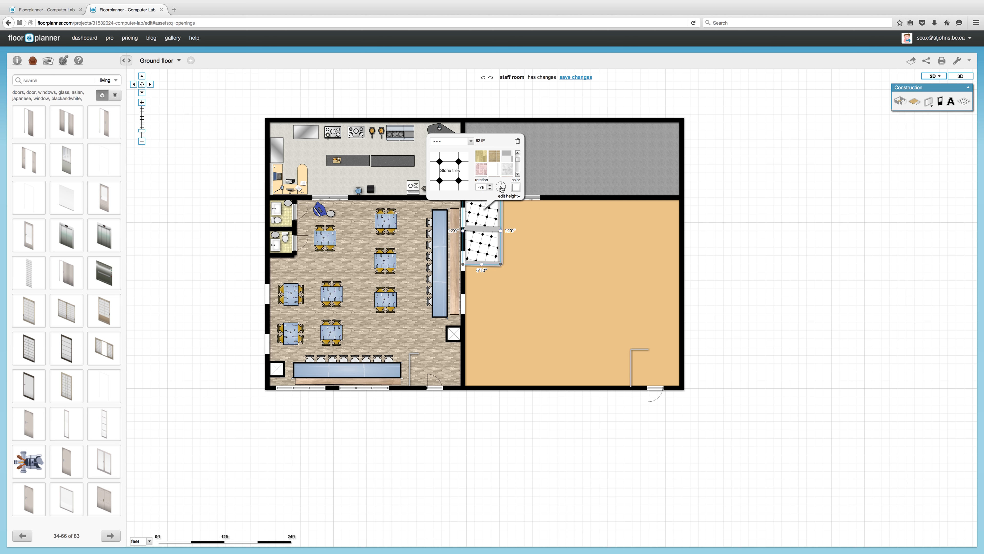
Try blue and bright yellow on the small rooms' stone tiles and settle on a pale cream yellow.
{"action": "left_click", "coordinate": [516, 187]}
{"action": "left_click", "coordinate": [528, 208]}
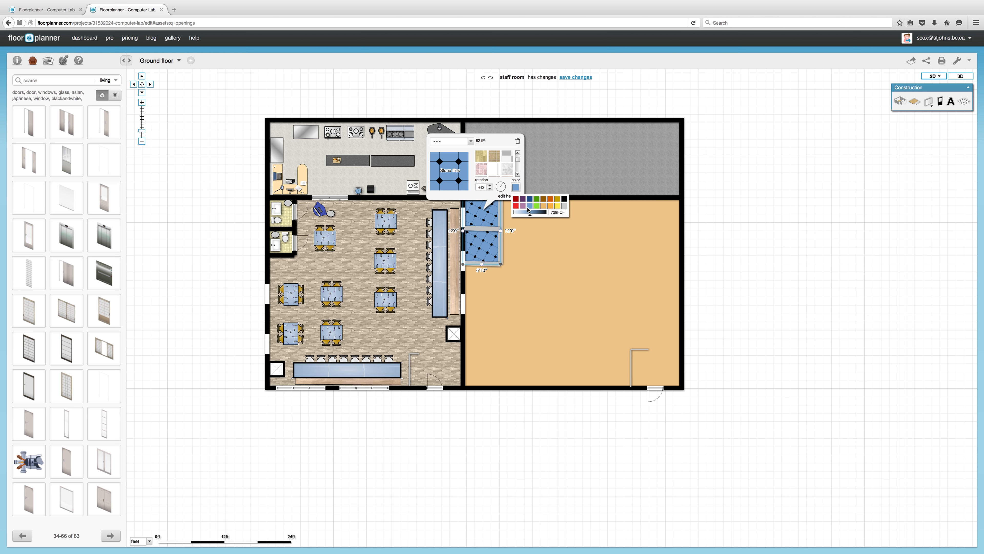
{"action": "left_click", "coordinate": [558, 206]}
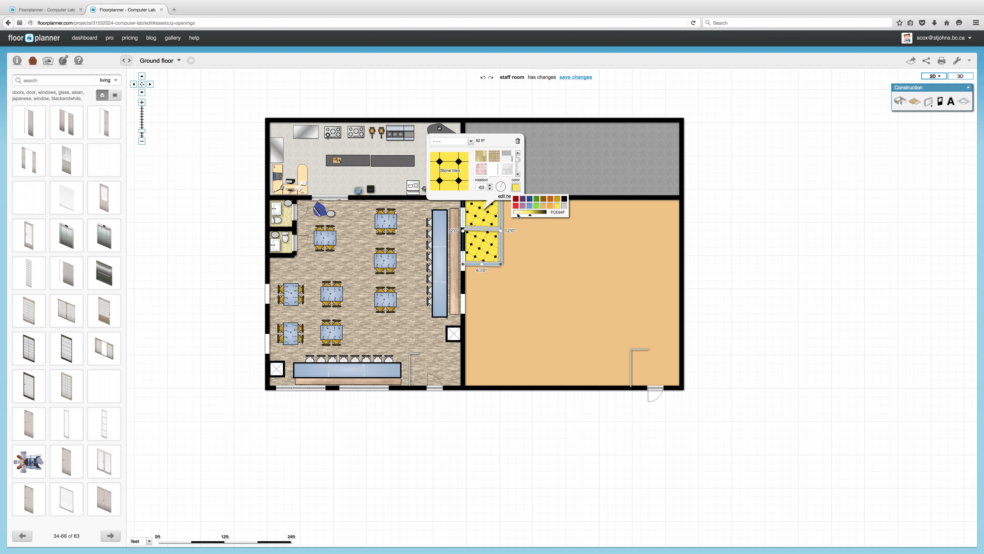
{"action": "left_click", "coordinate": [518, 214]}
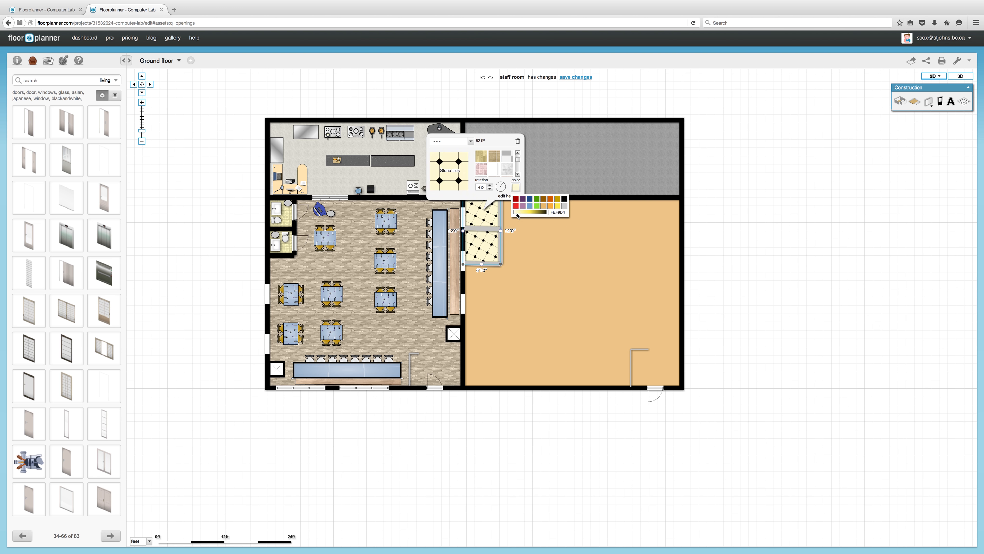
{"action": "left_click", "coordinate": [719, 207]}
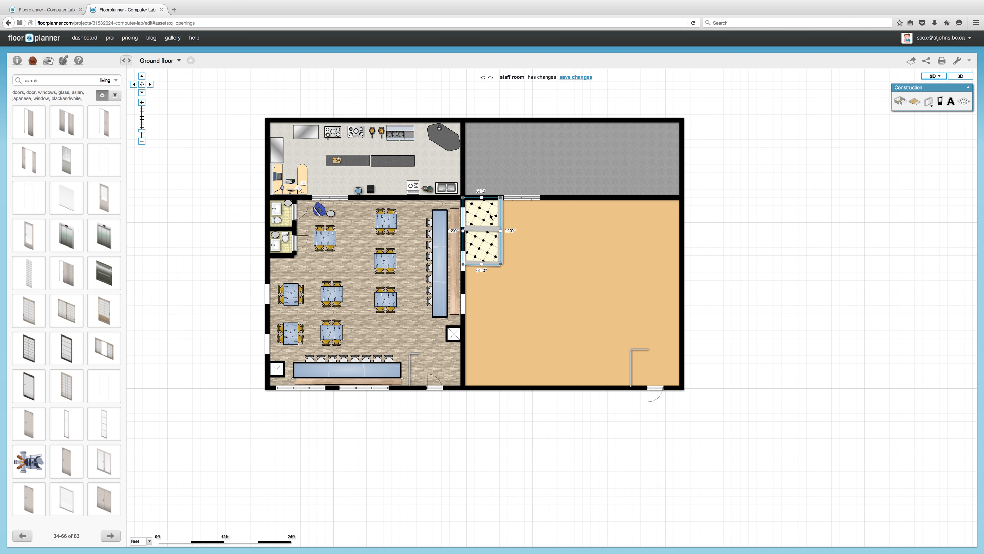
Find a plain single door among the library's openings and place one in the outer wall of each small tiled room.
{"action": "left_click", "coordinate": [112, 537]}
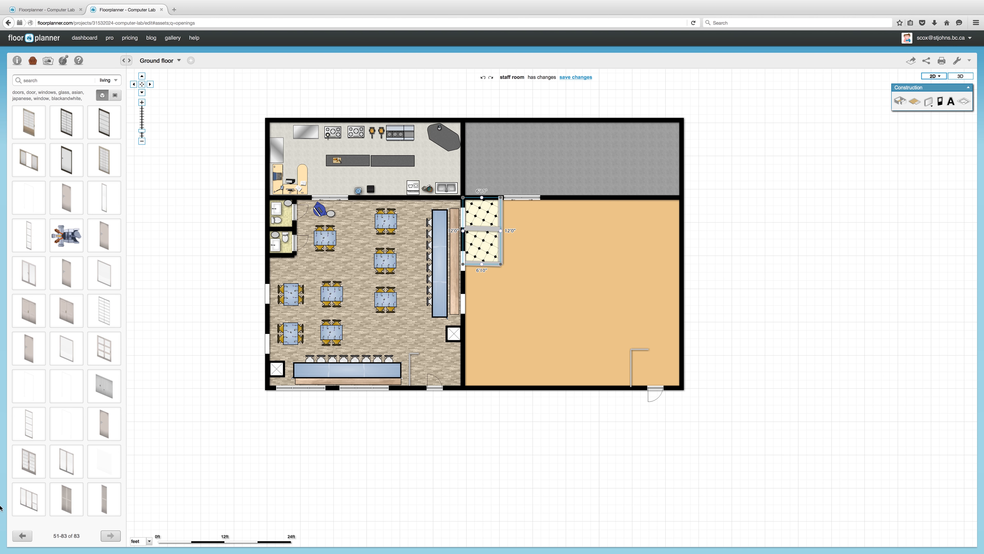
{"action": "left_click", "coordinate": [17, 537]}
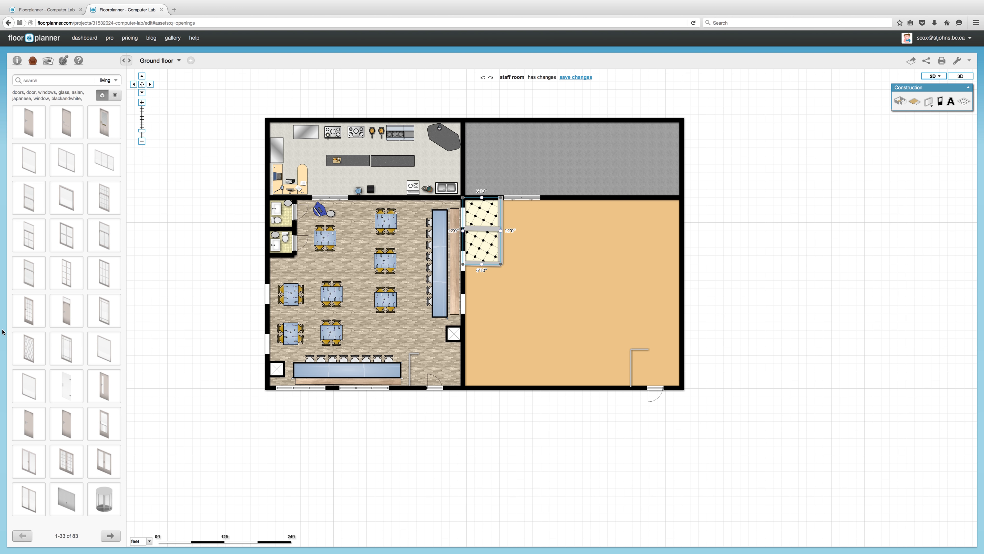
{"action": "left_click_drag", "start_coordinate": [66, 122], "coordinate": [505, 213]}
{"action": "left_click_drag", "start_coordinate": [63, 123], "coordinate": [507, 247]}
{"action": "left_click", "coordinate": [819, 250]}
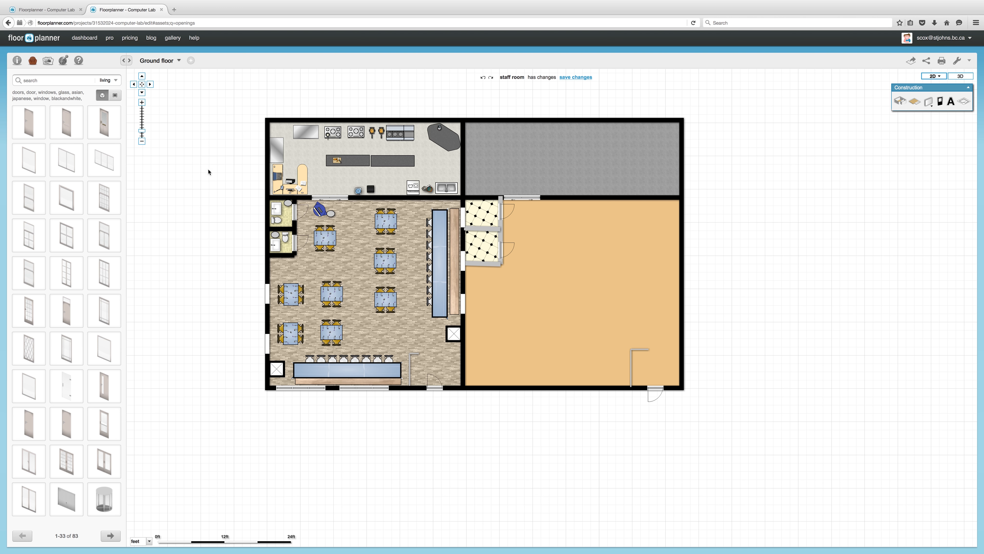
Search the object library for restaurant and look through the result pages.
{"action": "left_click", "coordinate": [23, 80]}
{"action": "type", "text": "restauran"}
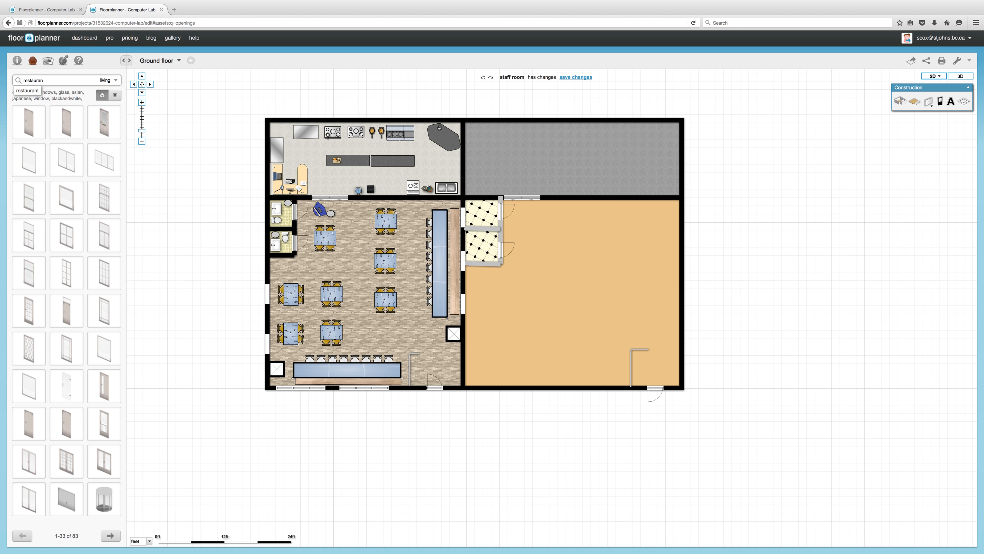
{"action": "key", "text": "Down"}
{"action": "key", "text": "Return"}
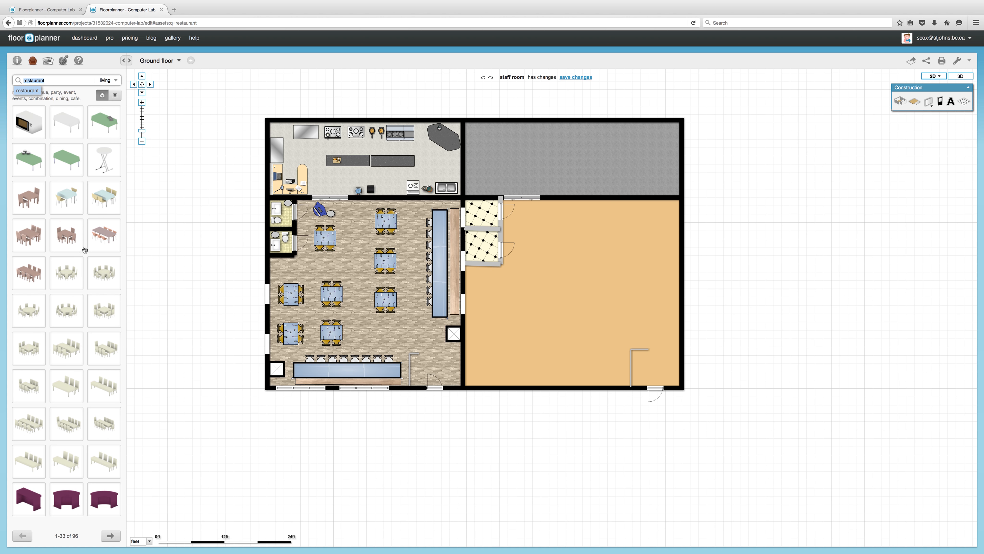
{"action": "left_click", "coordinate": [114, 537]}
{"action": "left_click", "coordinate": [113, 537]}
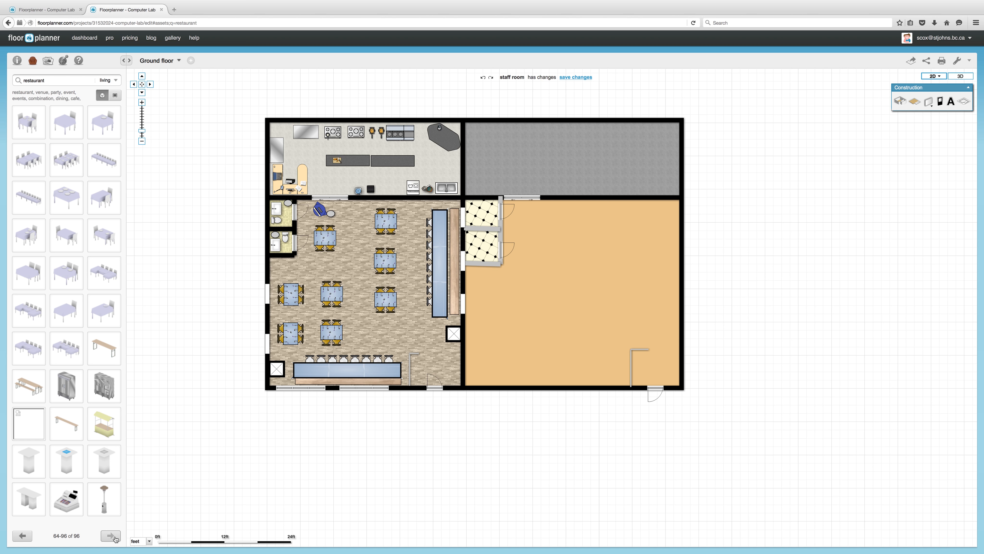
Switch the object library to the party category and look through its first pages.
{"action": "left_click", "coordinate": [107, 80]}
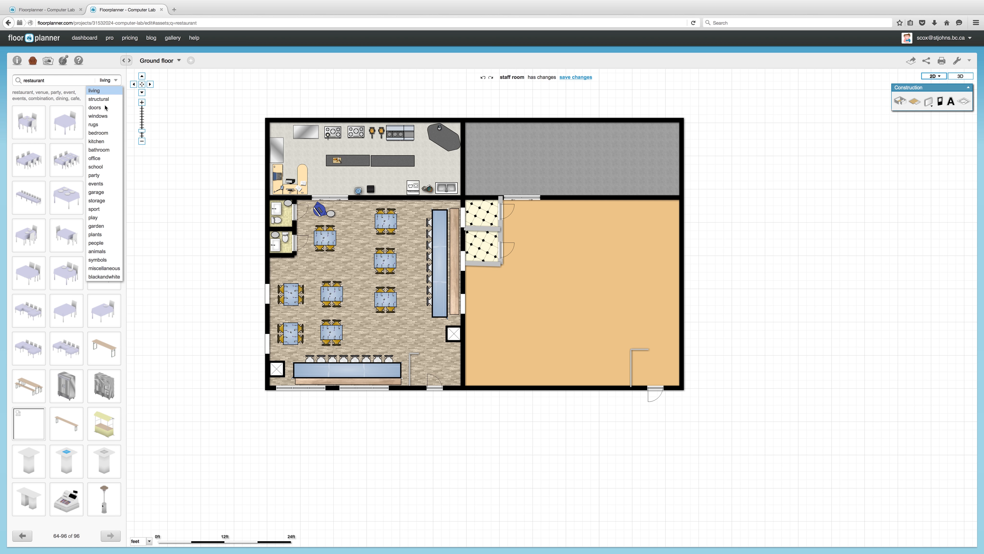
{"action": "left_click", "coordinate": [103, 175]}
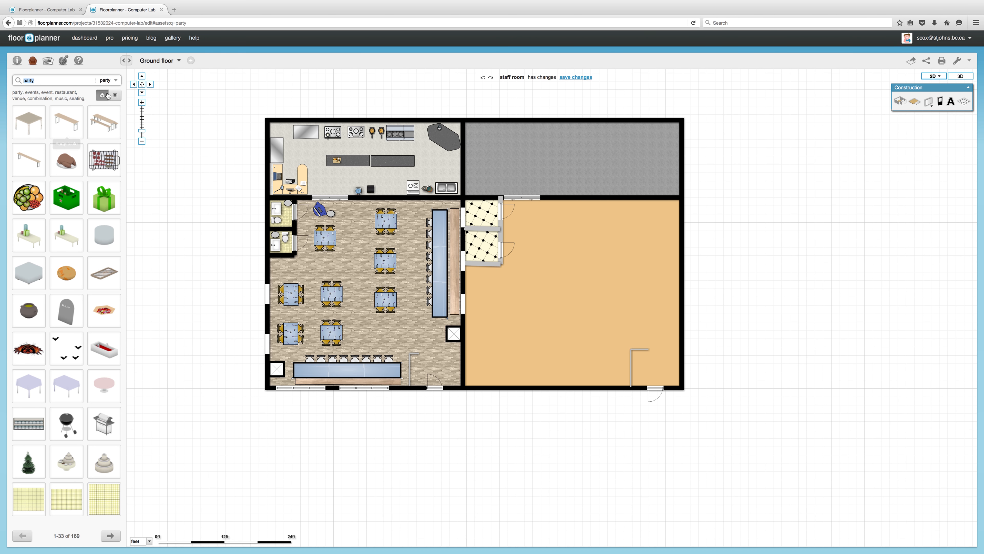
{"action": "left_click", "coordinate": [114, 538]}
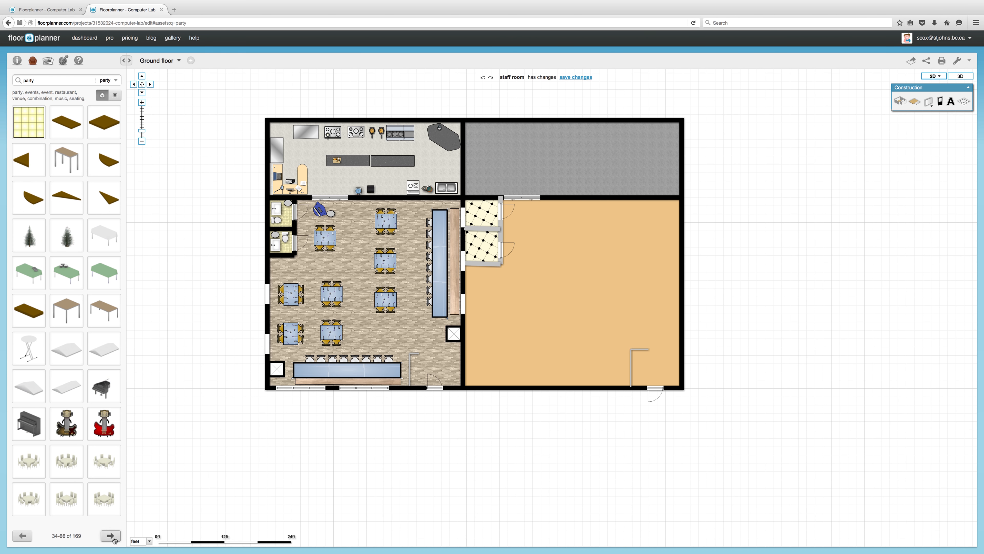
{"action": "left_click", "coordinate": [114, 539]}
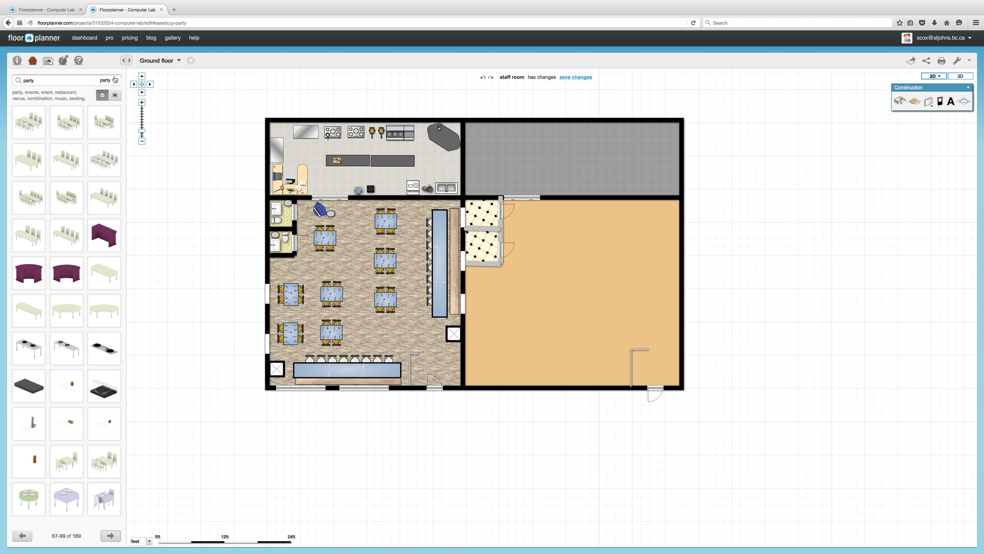
Search the object library for food.
{"action": "double_click", "coordinate": [61, 80]}
{"action": "type", "text": "food"}
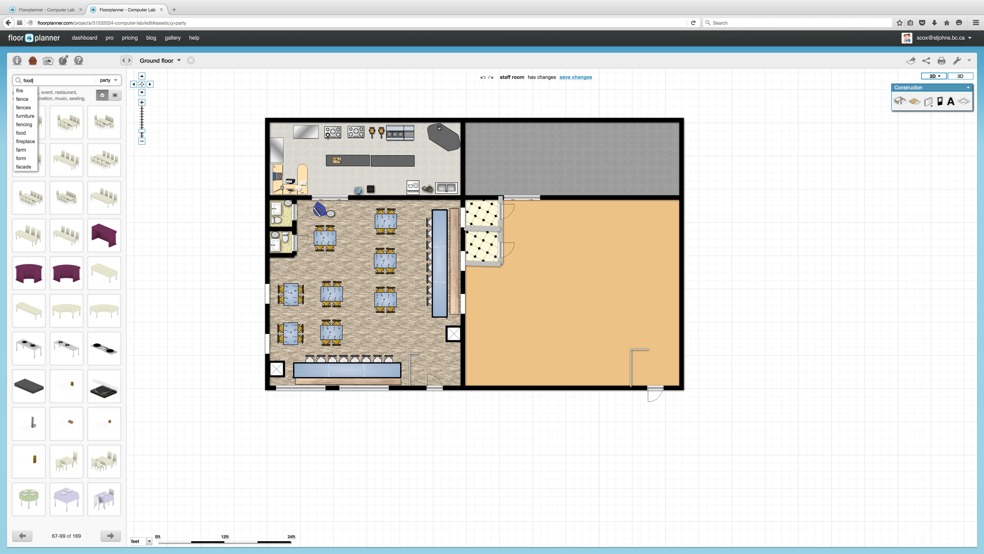
{"action": "key", "text": "Return"}
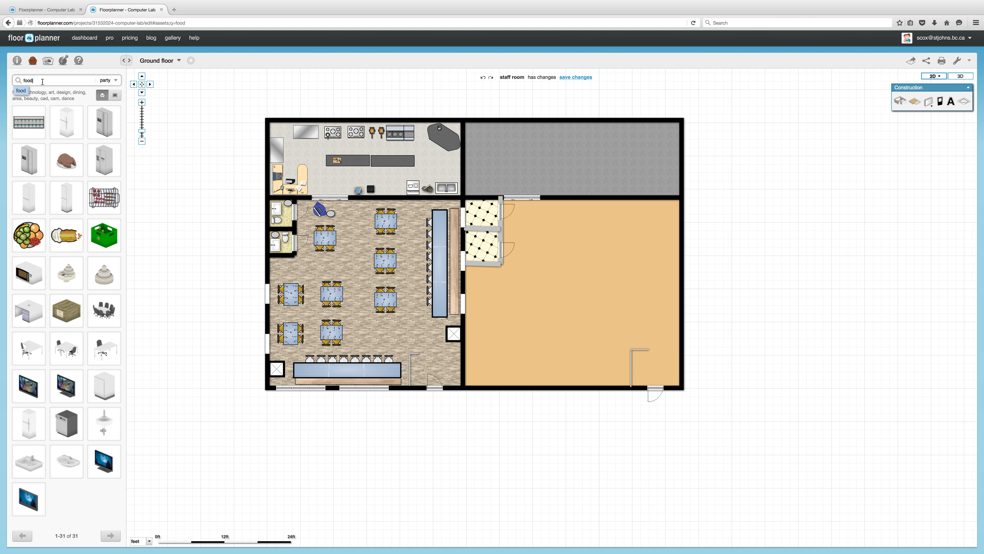
Search the library for bench, place the Party-table bench in the large orange room and enlarge it into a big rectangle.
{"action": "left_click", "coordinate": [105, 81]}
{"action": "left_click", "coordinate": [47, 79]}
{"action": "type", "text": "bench"}
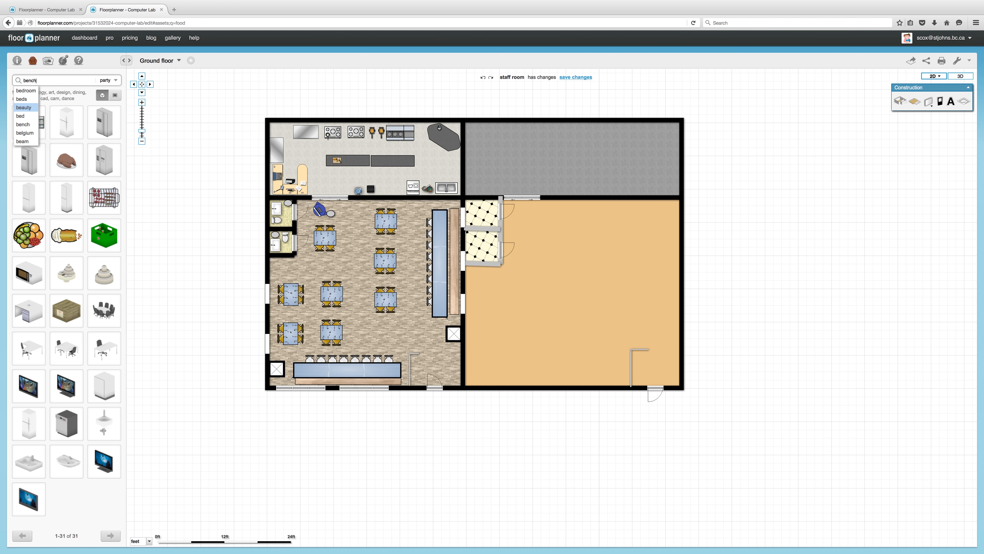
{"action": "key", "text": "Return"}
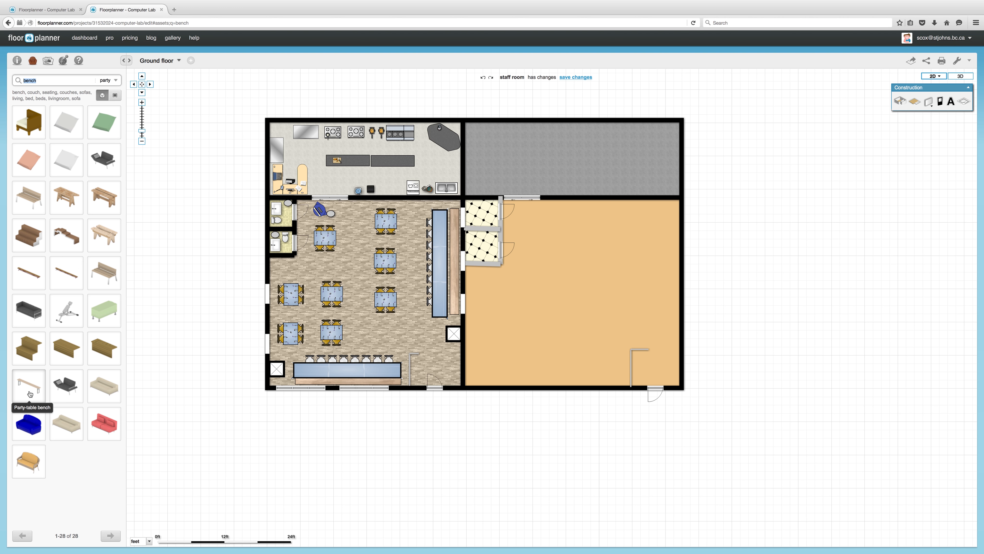
{"action": "left_click_drag", "start_coordinate": [30, 390], "coordinate": [539, 373]}
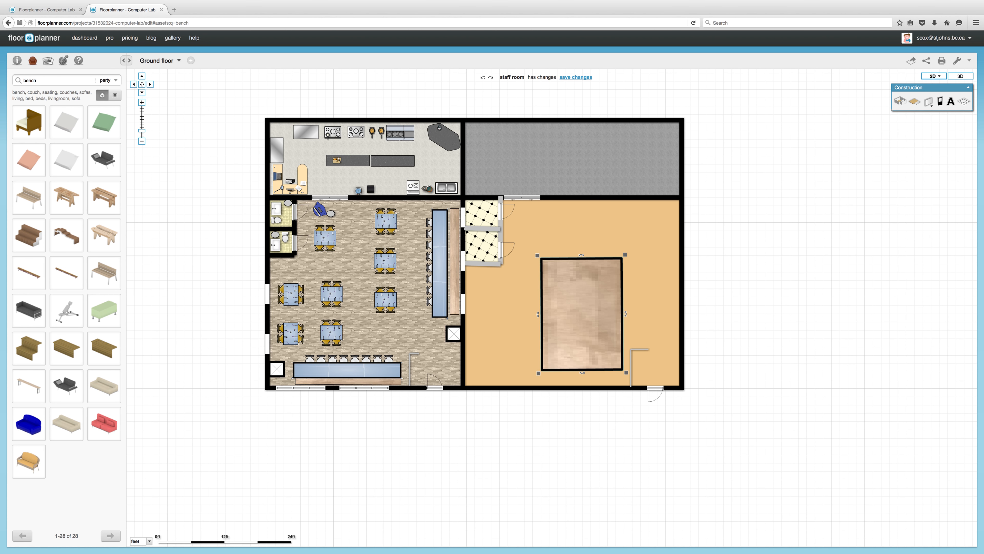
View the floor plan in 3D, orbit around to the large room's side, and return to the 2D plan.
{"action": "left_click", "coordinate": [960, 76]}
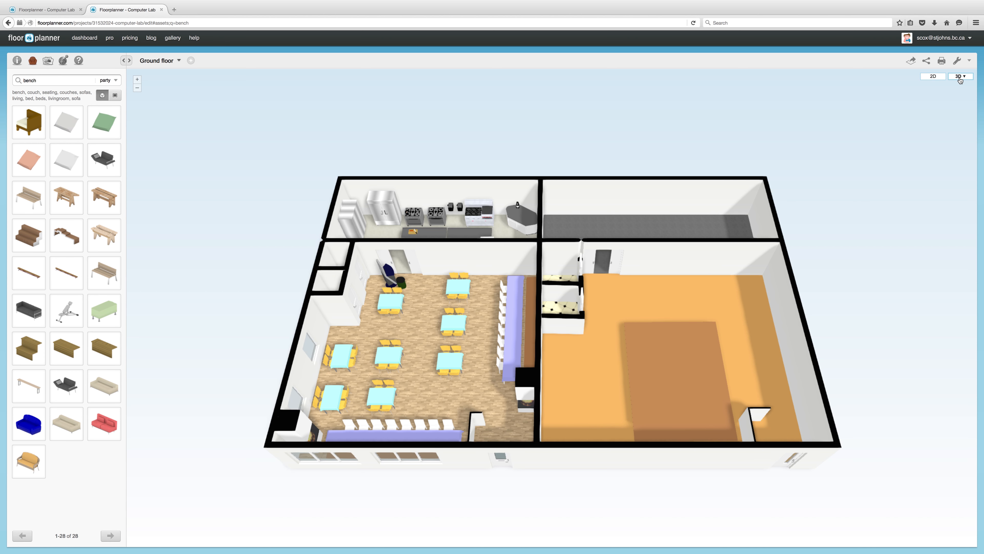
{"action": "left_click_drag", "start_coordinate": [737, 340], "coordinate": [844, 62]}
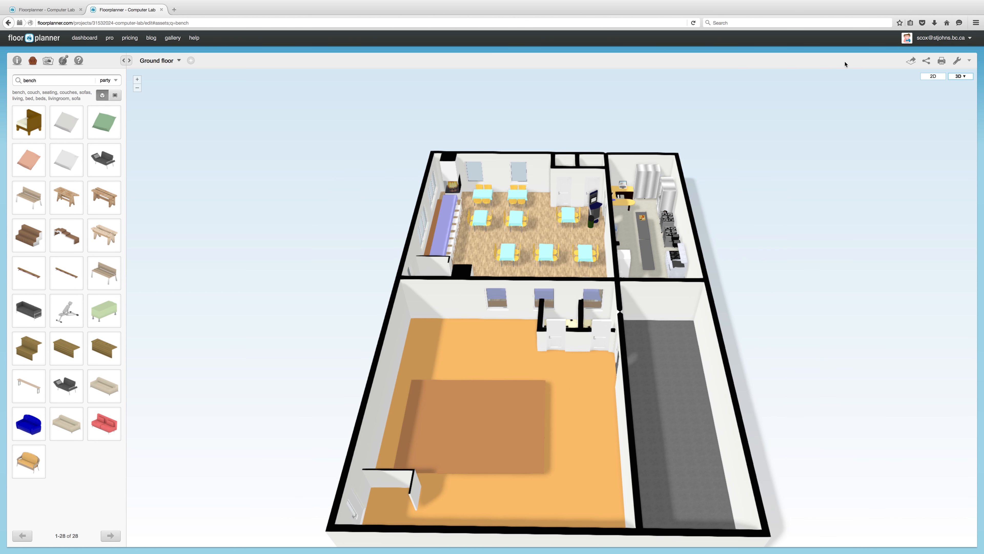
{"action": "left_click", "coordinate": [934, 76]}
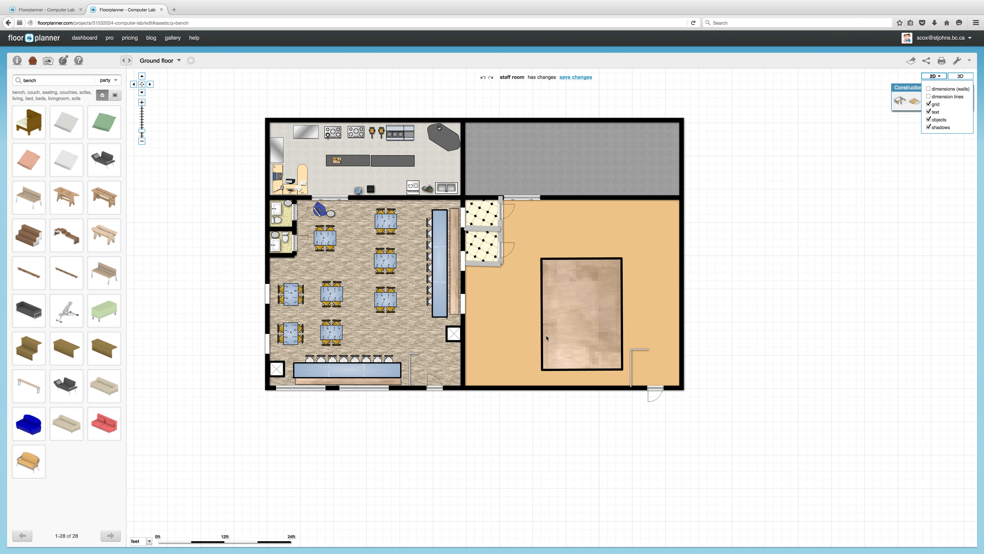
Shrink the oversized bench to a long, narrow strip and place it upright along the large room's outer side wall.
{"action": "left_click", "coordinate": [587, 320]}
{"action": "left_click_drag", "start_coordinate": [538, 373], "coordinate": [613, 348]}
{"action": "left_click_drag", "start_coordinate": [619, 283], "coordinate": [670, 233]}
Duplicate the narrow bench, turn the copy horizontal and place it near the large room's front wall beside the entrance partition.
{"action": "left_click", "coordinate": [694, 200]}
{"action": "left_click", "coordinate": [538, 360]}
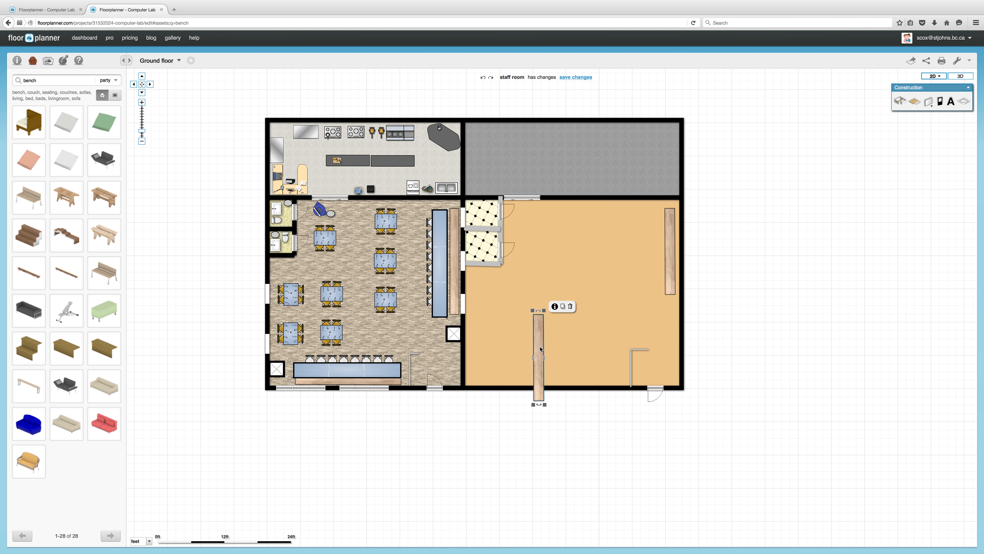
{"action": "left_click_drag", "start_coordinate": [533, 358], "coordinate": [593, 372]}
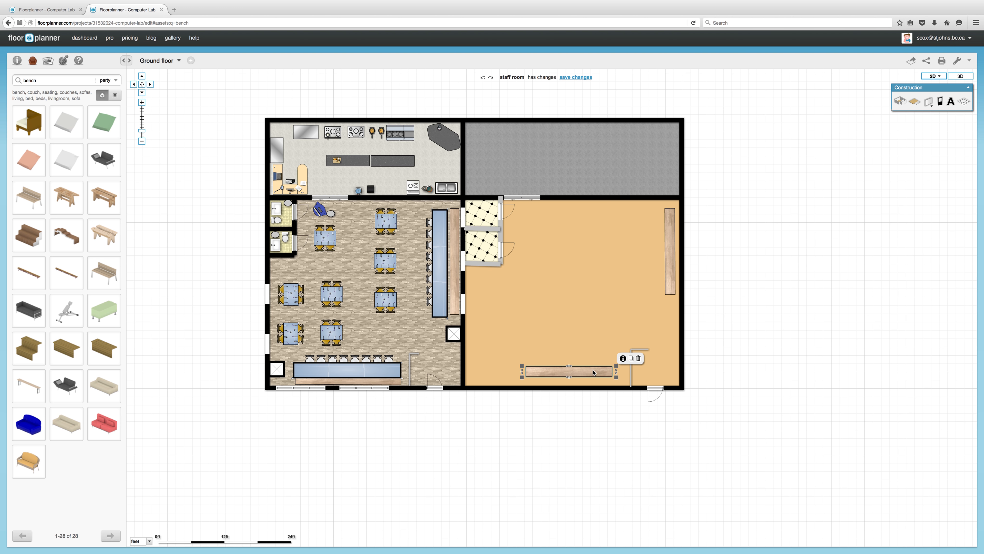
Place the brown wooden seat from the bench results in the middle of the large room and delete it again.
{"action": "left_click", "coordinate": [52, 81]}
{"action": "left_click_drag", "start_coordinate": [28, 128], "coordinate": [598, 279]}
{"action": "left_click", "coordinate": [631, 263]}
Undo several recent edits one after another, including the seat's deletion, and redo the edits up to the placed seat.
{"action": "left_click", "coordinate": [484, 78]}
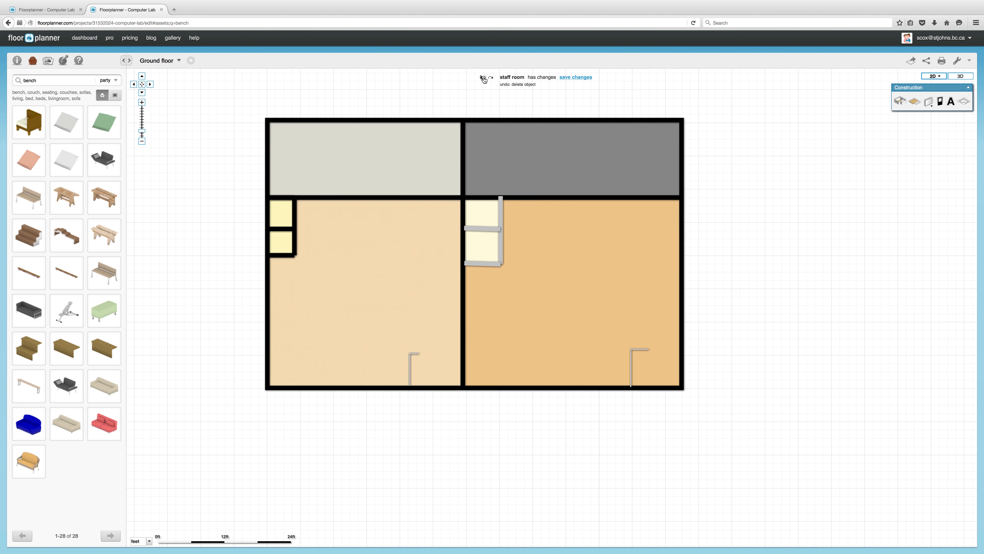
{"action": "left_click", "coordinate": [485, 78]}
{"action": "left_click", "coordinate": [484, 78]}
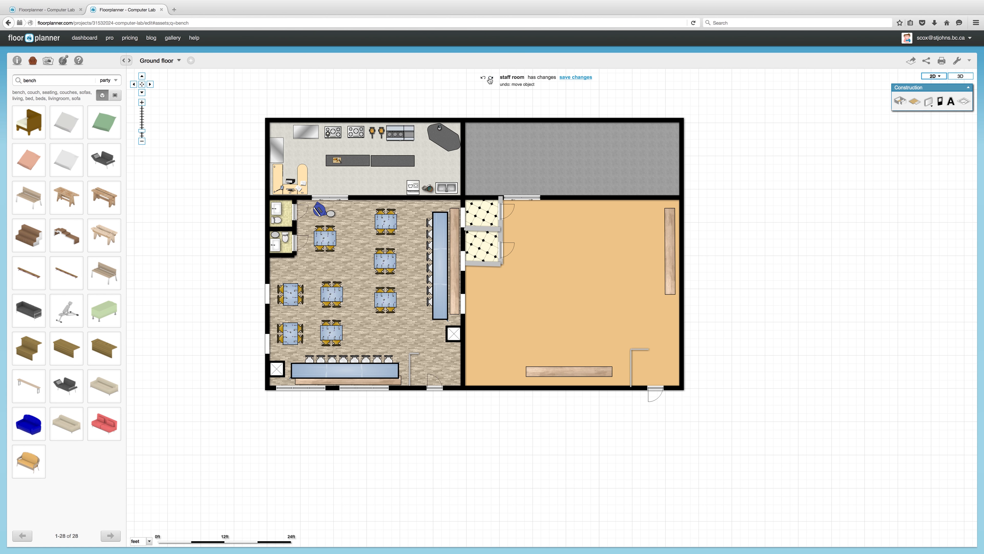
{"action": "left_click", "coordinate": [484, 78]}
{"action": "left_click", "coordinate": [485, 78]}
{"action": "left_click", "coordinate": [490, 78]}
{"action": "left_click", "coordinate": [491, 78]}
{"action": "left_click", "coordinate": [491, 78]}
{"action": "left_click", "coordinate": [491, 78]}
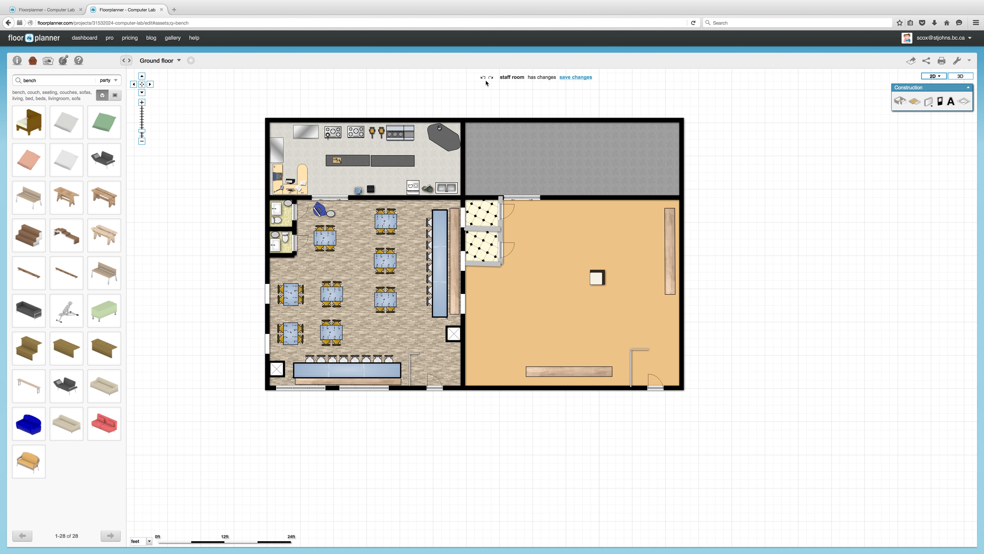
Save the changes to the staff room design, and delete the seat from the middle of the large room.
{"action": "left_click", "coordinate": [580, 77]}
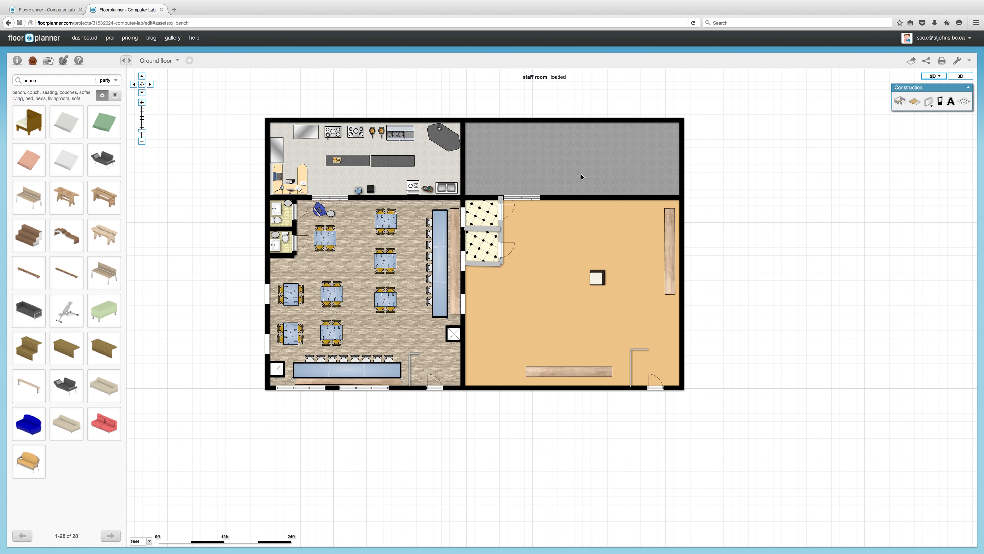
{"action": "left_click", "coordinate": [599, 278]}
{"action": "key", "text": "Delete"}
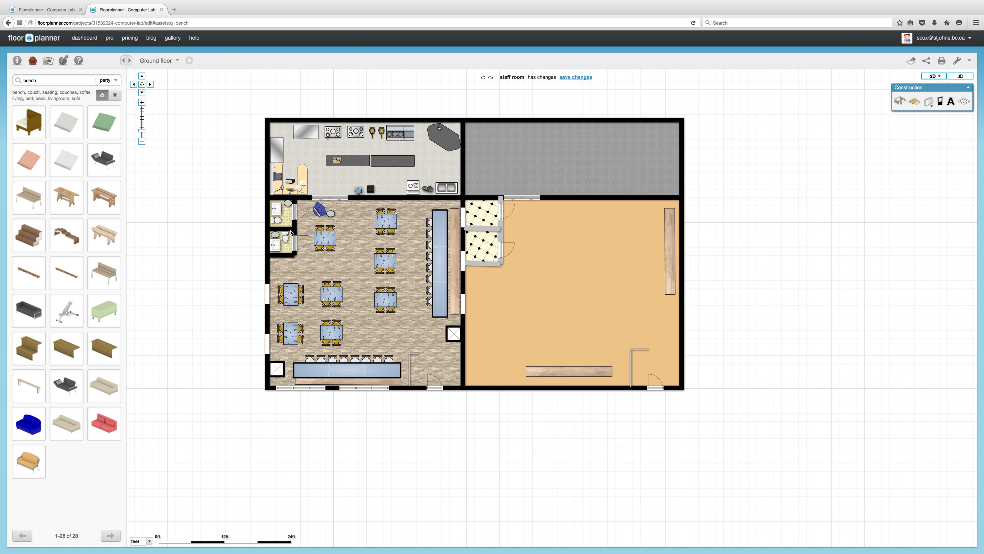
{"action": "mouse_move", "coordinate": [26, 2]}
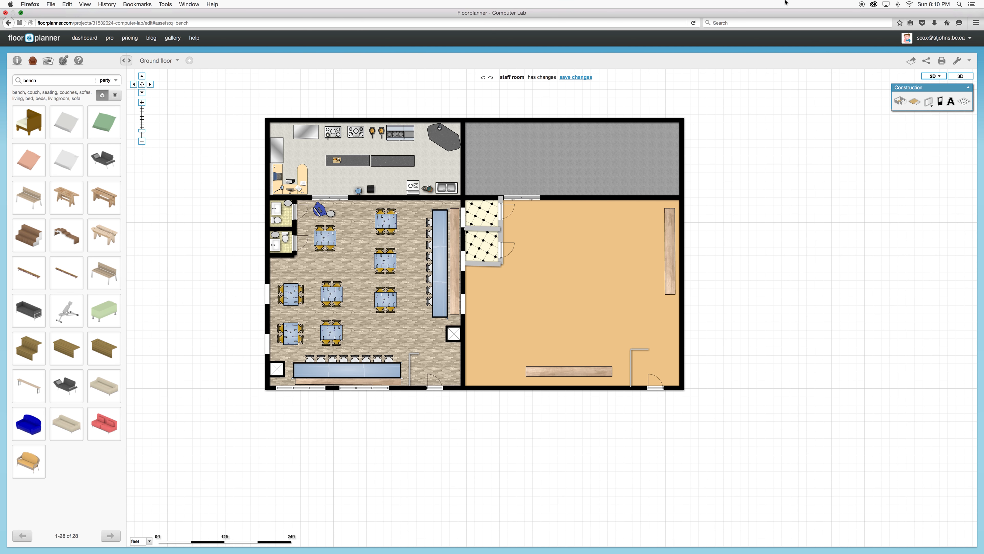